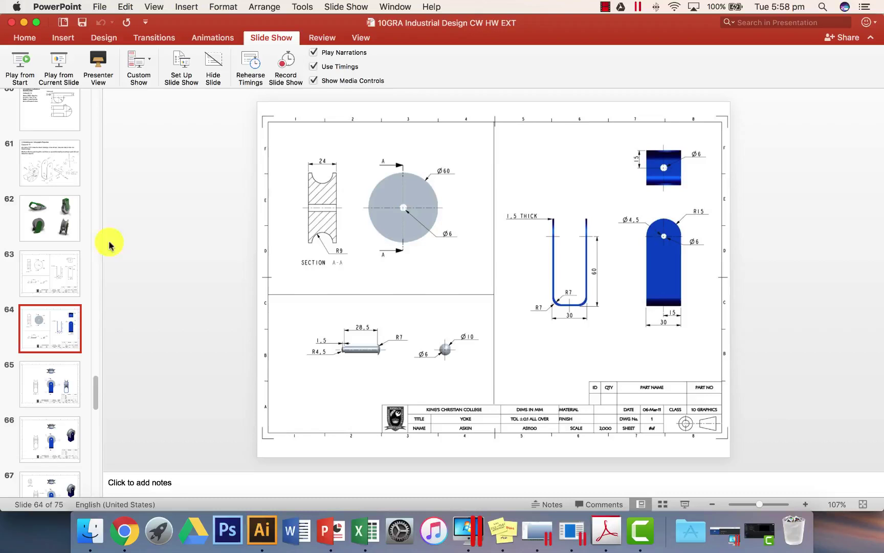
- Review example slides 62, 63 and 64: the pulley renders, plain detail drawing and shaded drawing
click(57, 228)
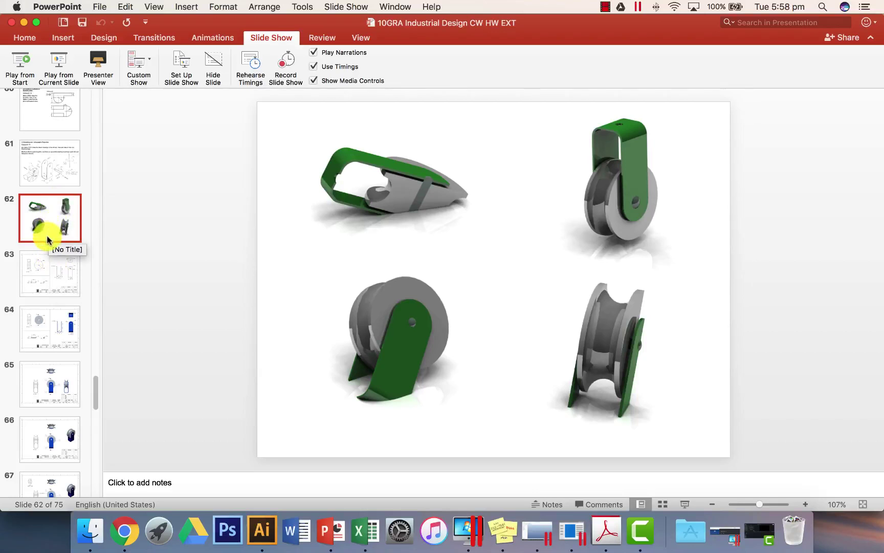
click(54, 271)
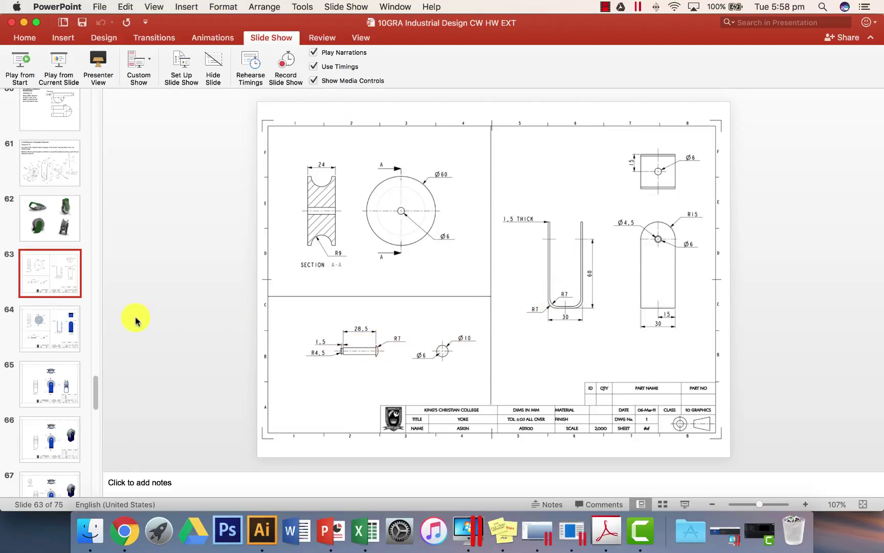
click(52, 326)
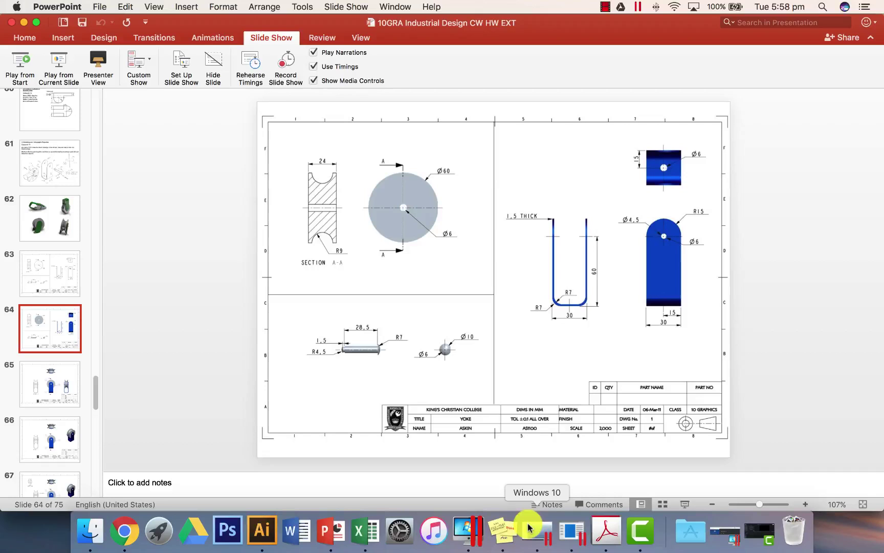
- In Creo, set the Pulley Assembly folder as the working directory
click(572, 531)
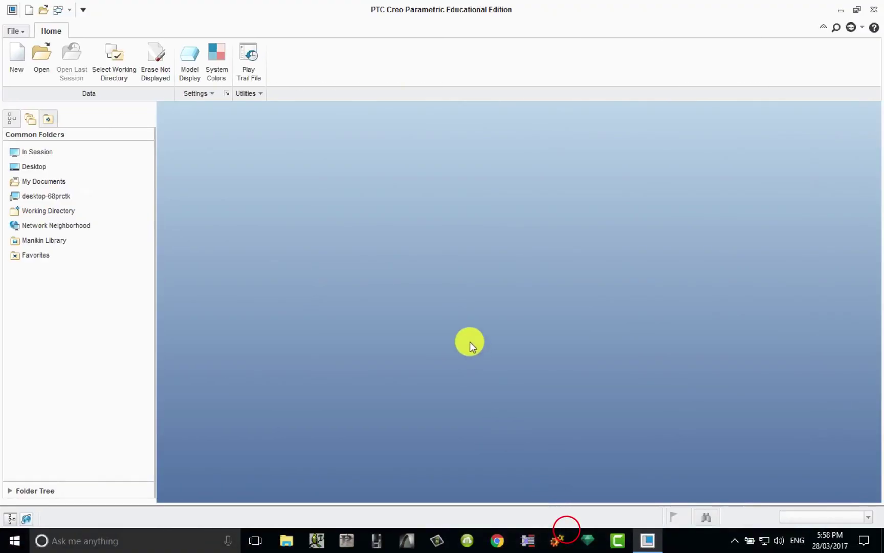
click(117, 67)
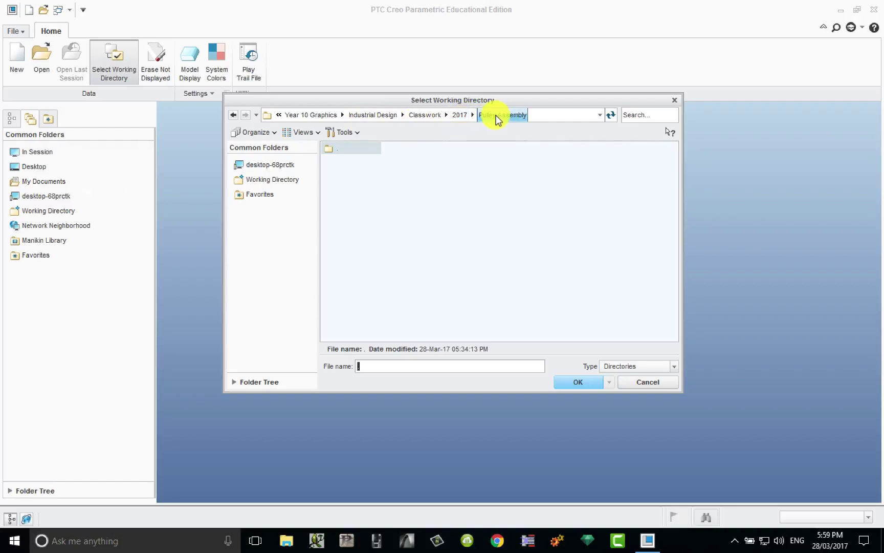
click(495, 116)
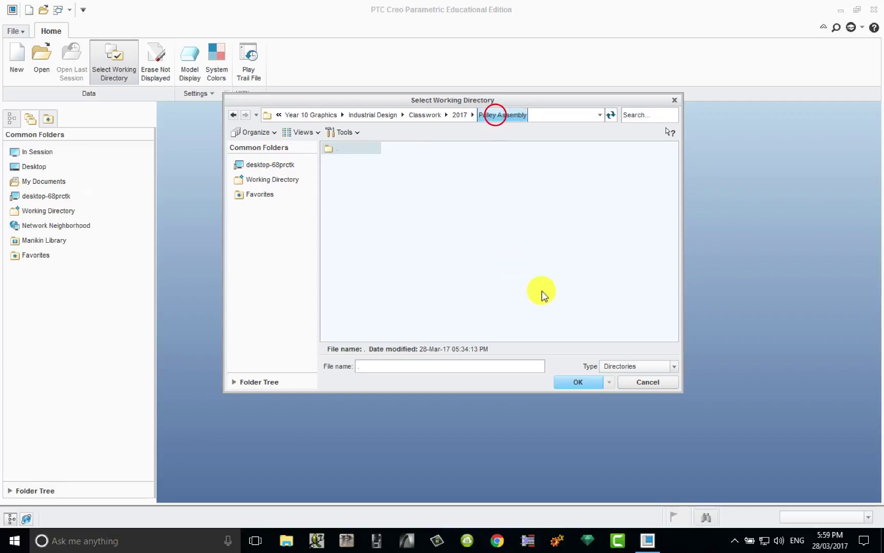
click(573, 382)
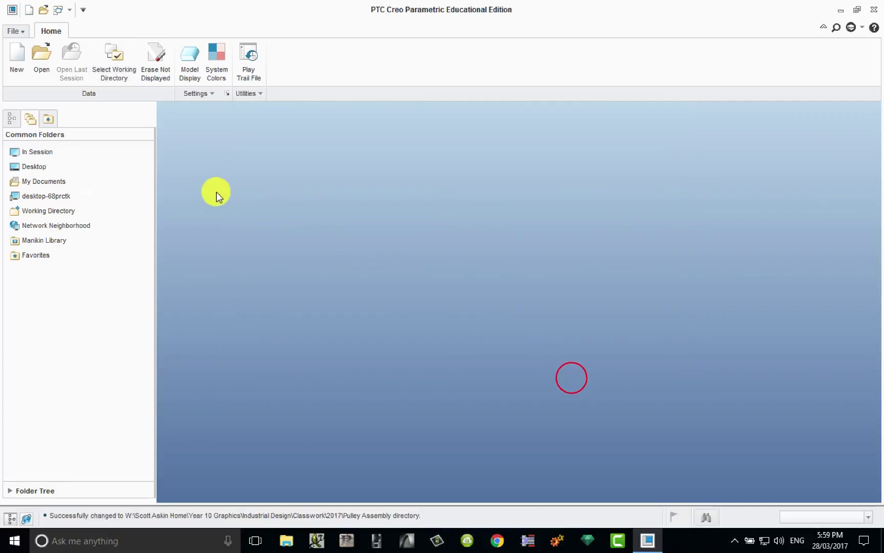
- Create a new Drawing file named DETAIL_PULLEY2017
click(18, 61)
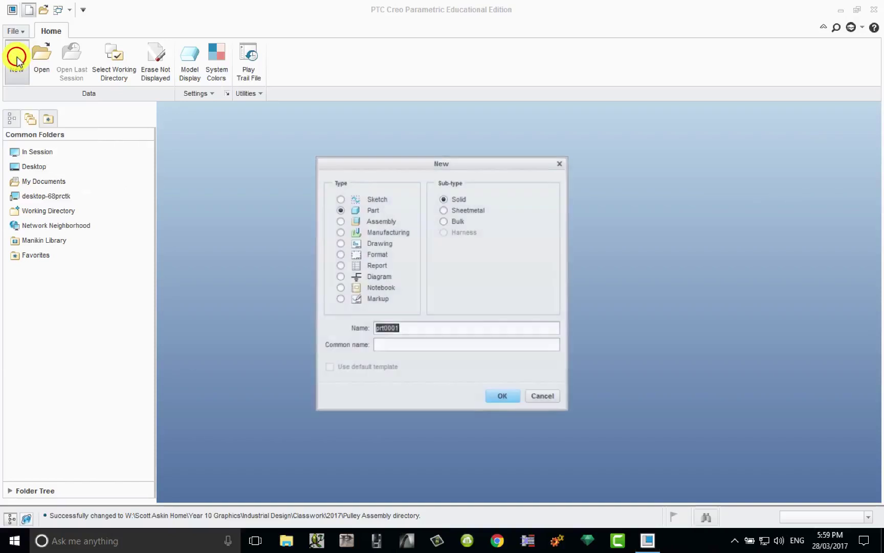
click(341, 243)
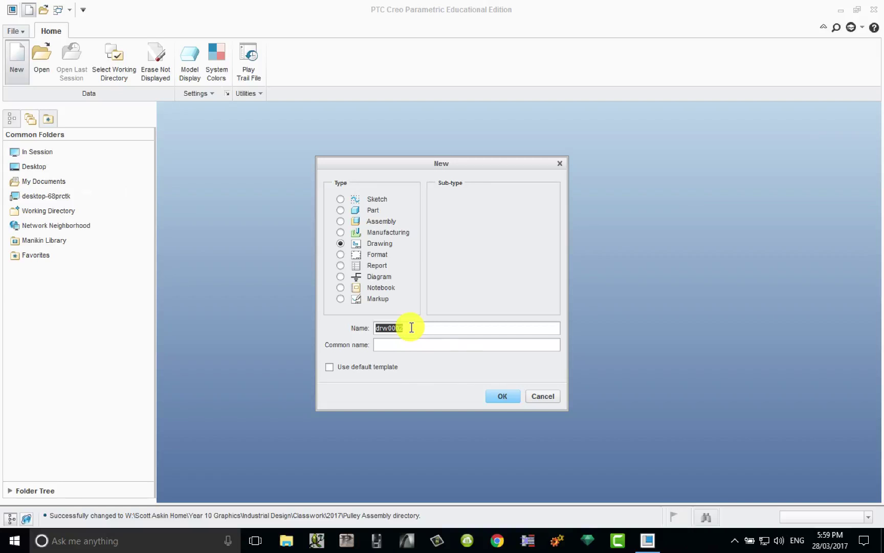
text(DETAIL_PULLEY2017)
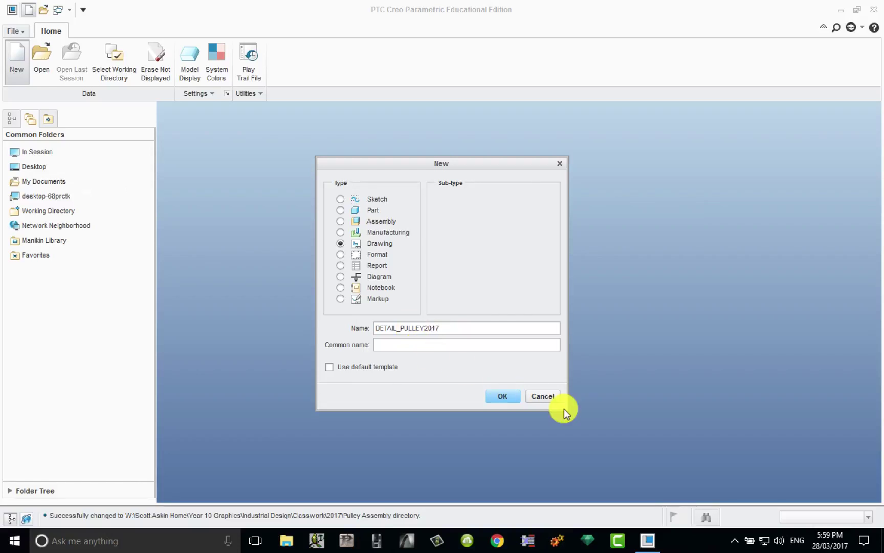
click(504, 397)
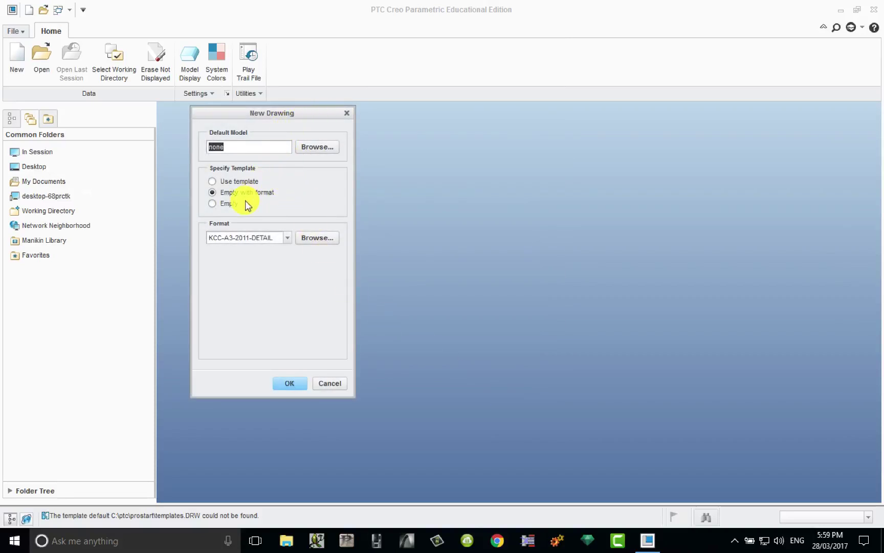
- Create the drawing as Empty with format using kcc-a3-2011-detail.frm
click(219, 203)
click(219, 193)
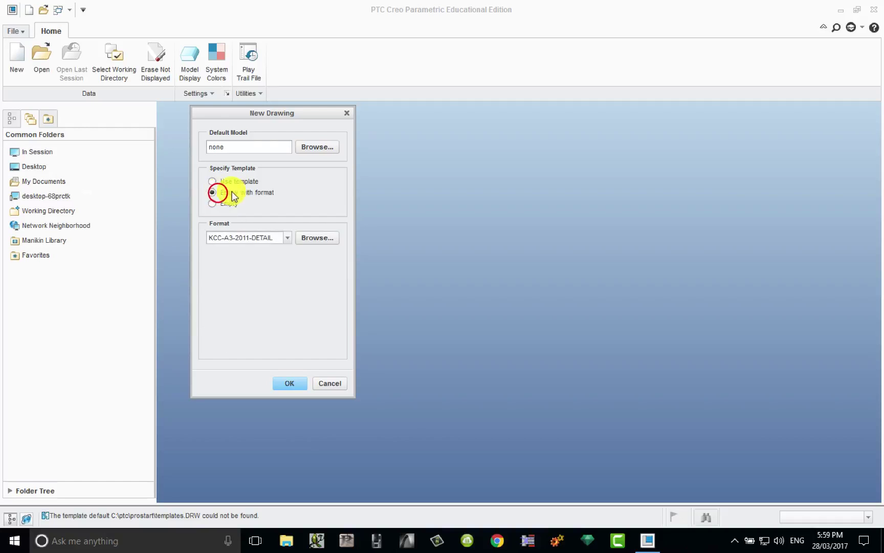
click(288, 238)
click(288, 239)
click(314, 239)
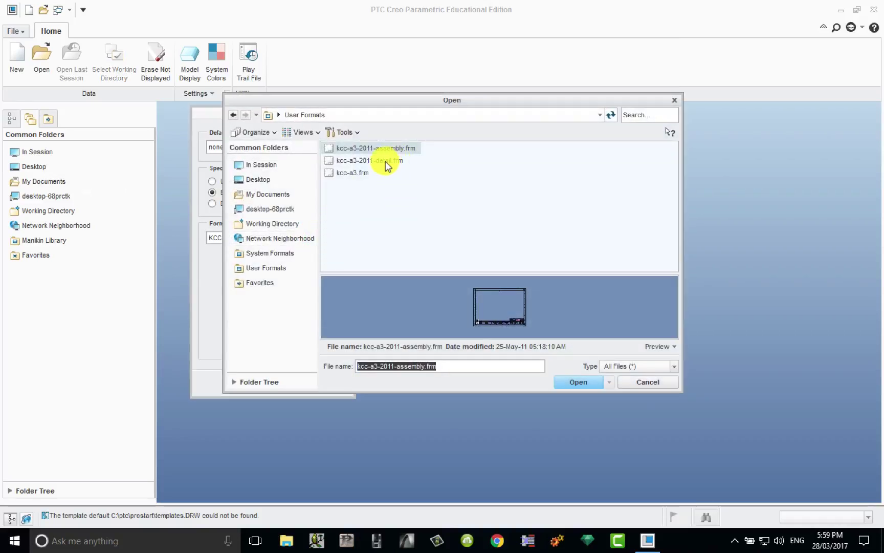
click(387, 162)
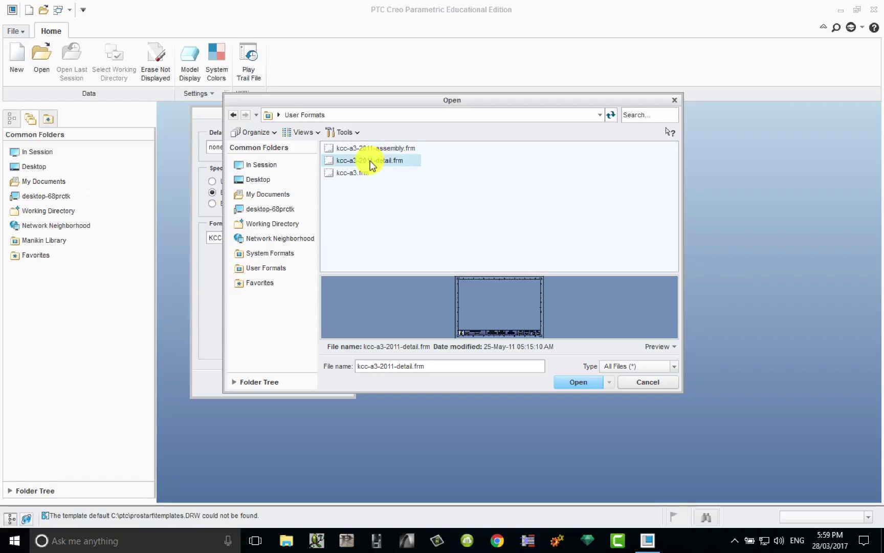
click(370, 161)
click(567, 381)
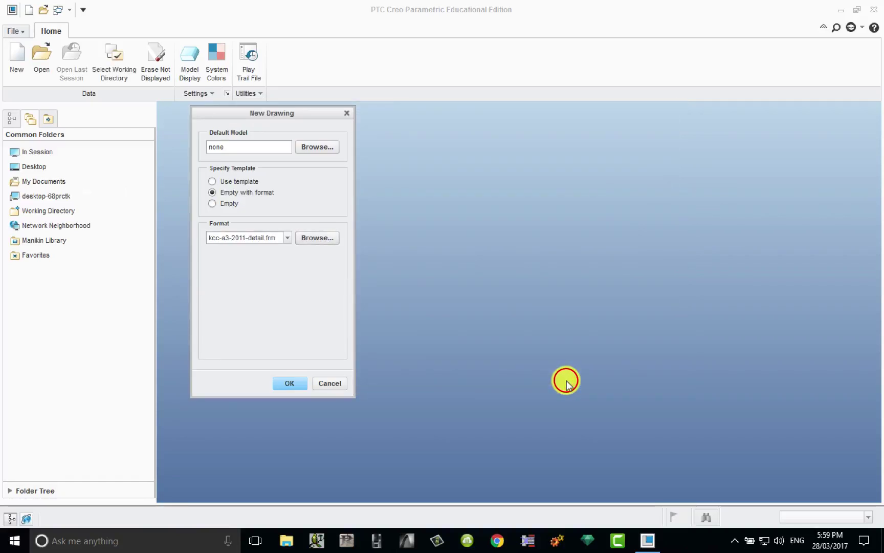
click(290, 383)
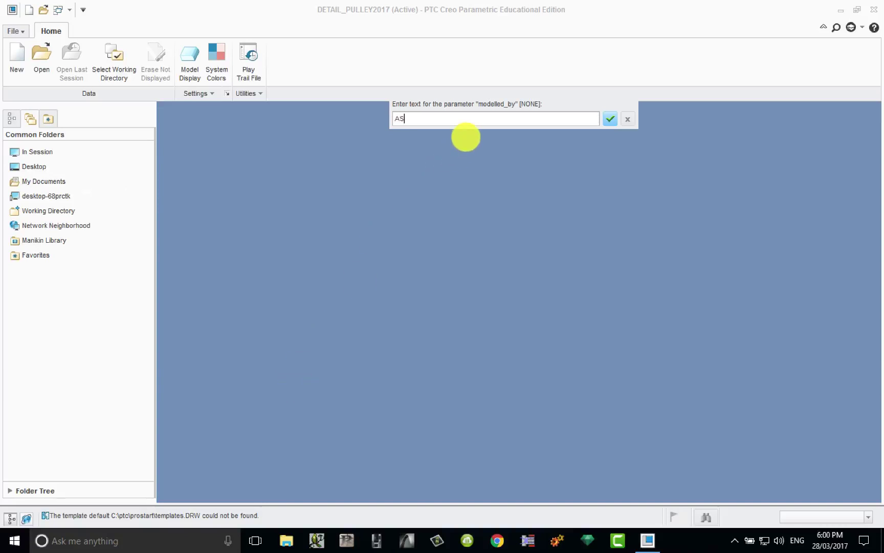
- Enter the modeller's initials, drawing number 001, class 10 GRAPHICS and material VARIOUS
text(ASKIN)
key(Return)
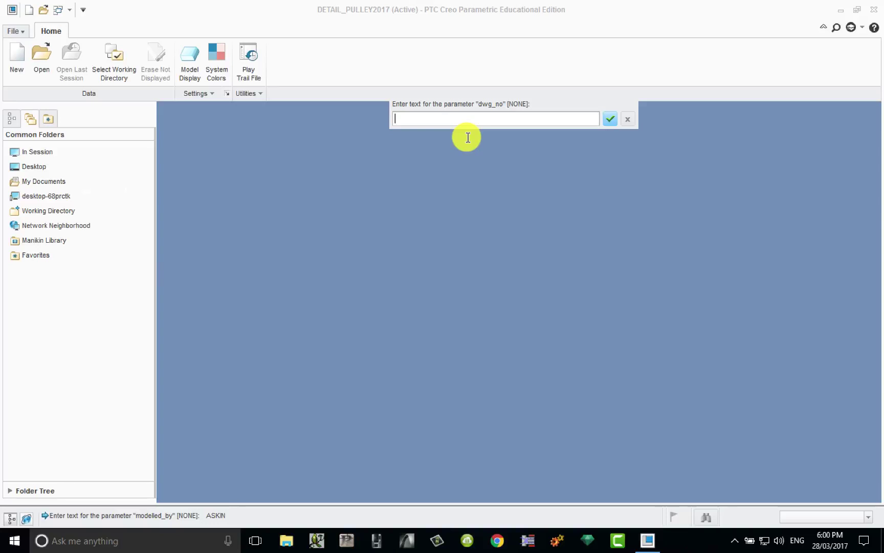
key(Return)
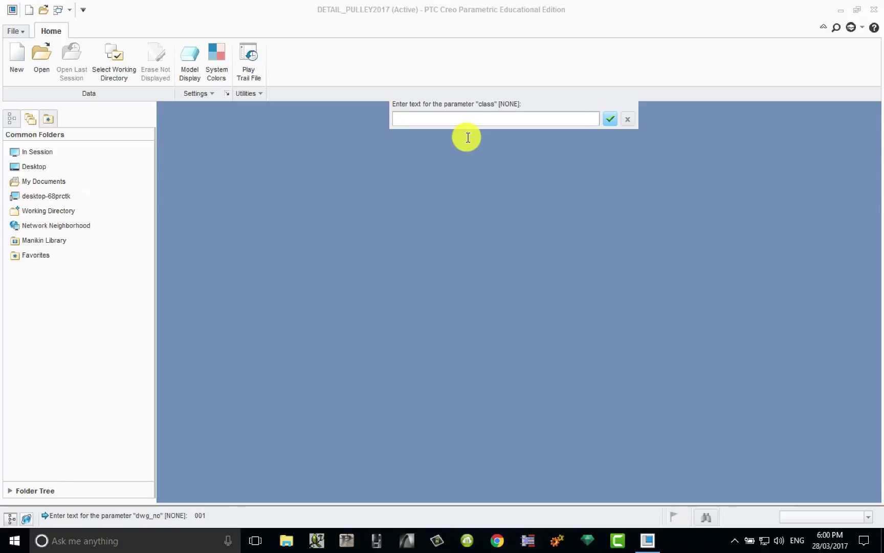
text(10 GRAPHICS)
key(Return)
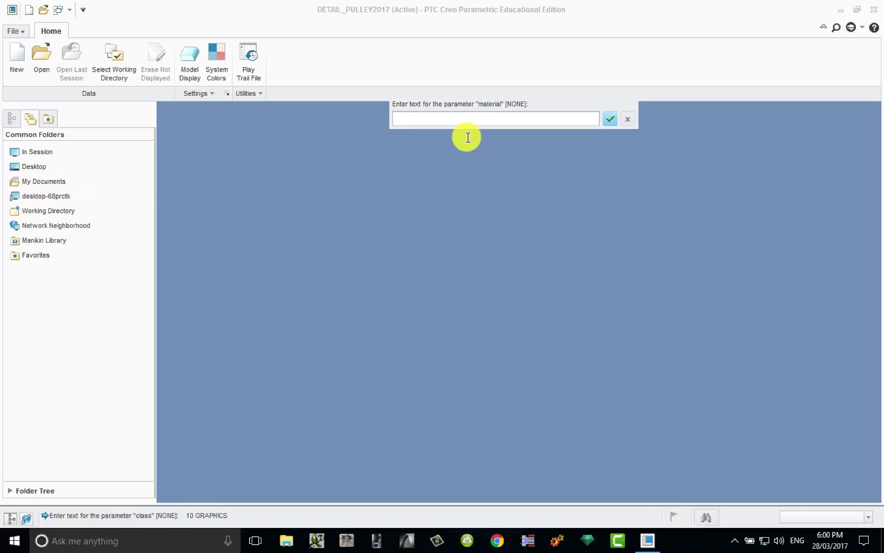
text(VARIOUS)
key(Return)
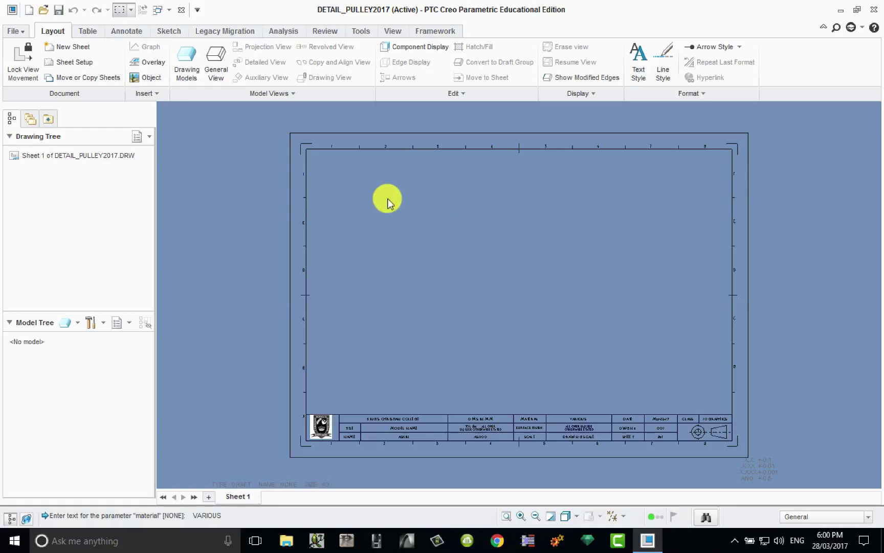
- Add the yoke part to the drawing through the Drawing Models menu
click(188, 60)
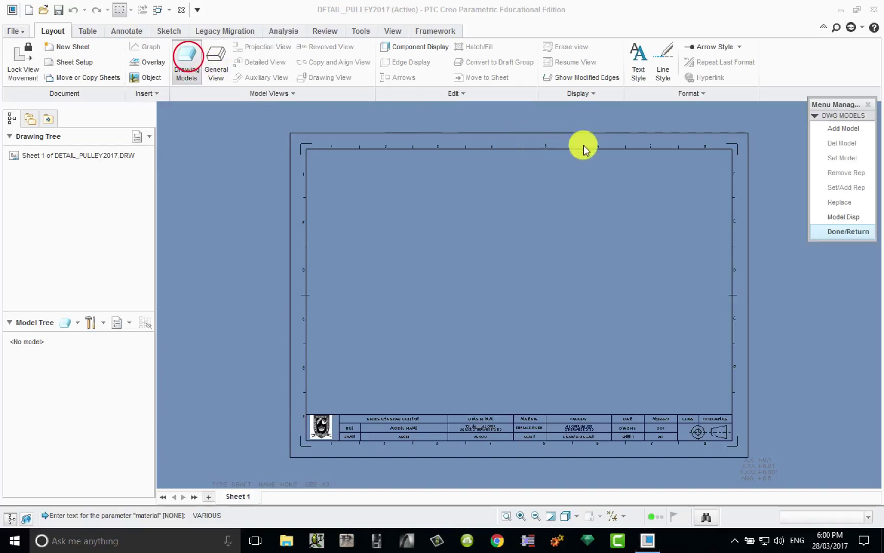
drag(840, 105, 805, 114)
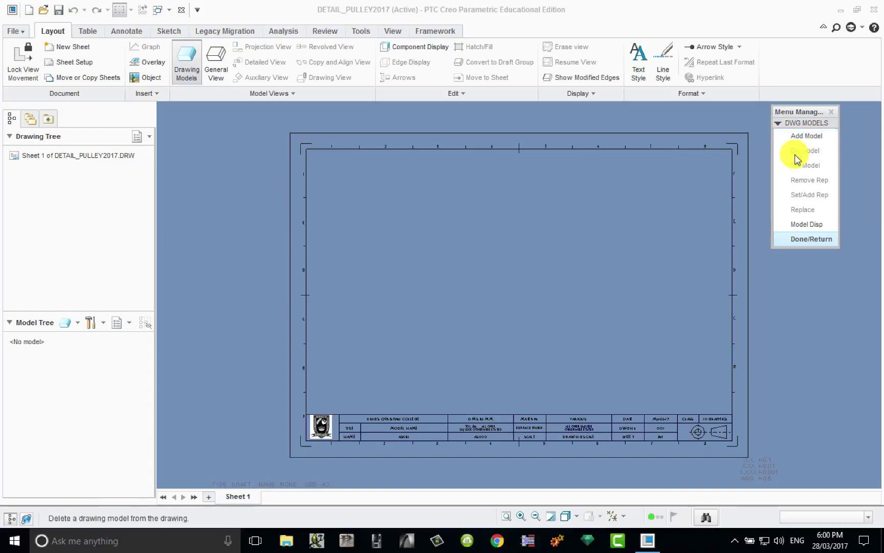
click(808, 136)
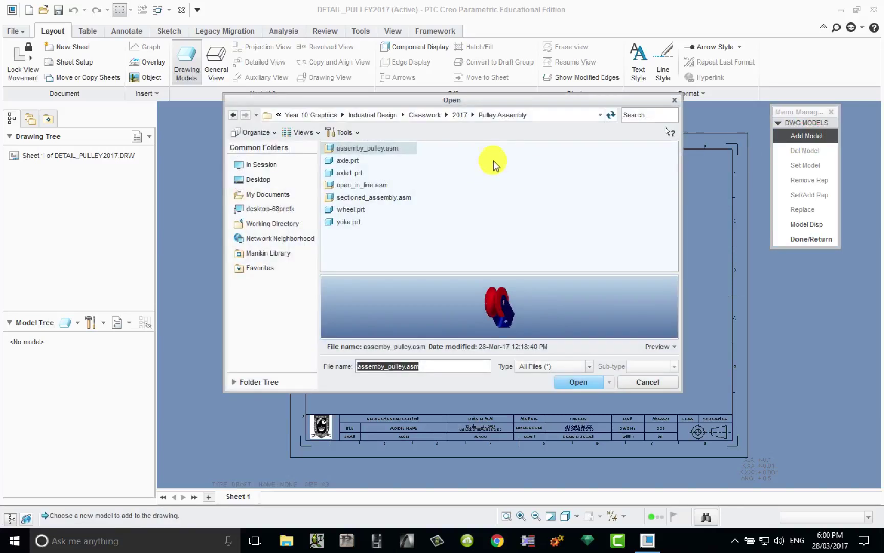
click(501, 115)
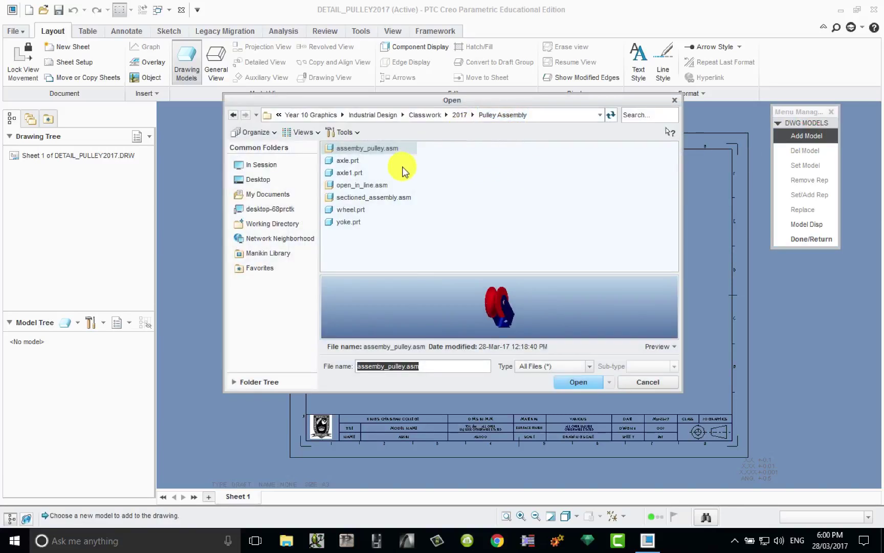
click(349, 222)
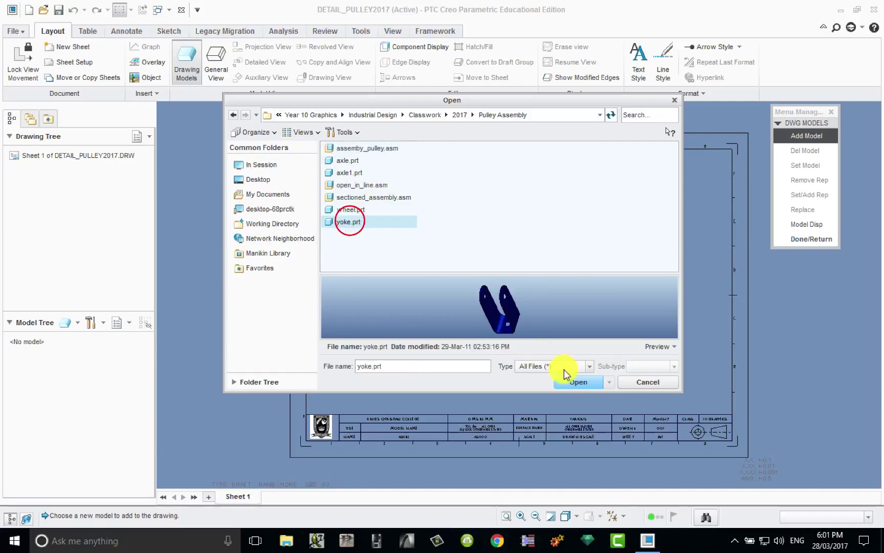
click(573, 381)
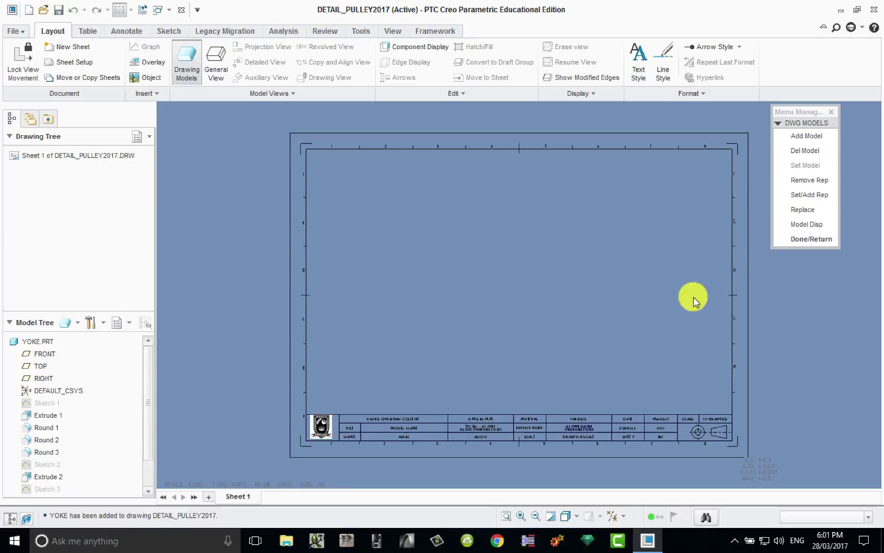
- Add wheel.prt and then axle.prt as further drawing models
click(808, 136)
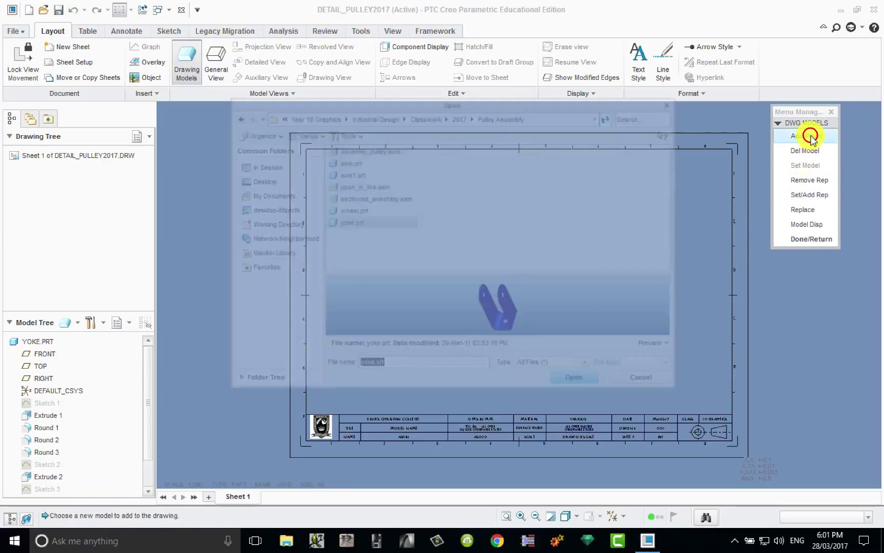
click(356, 210)
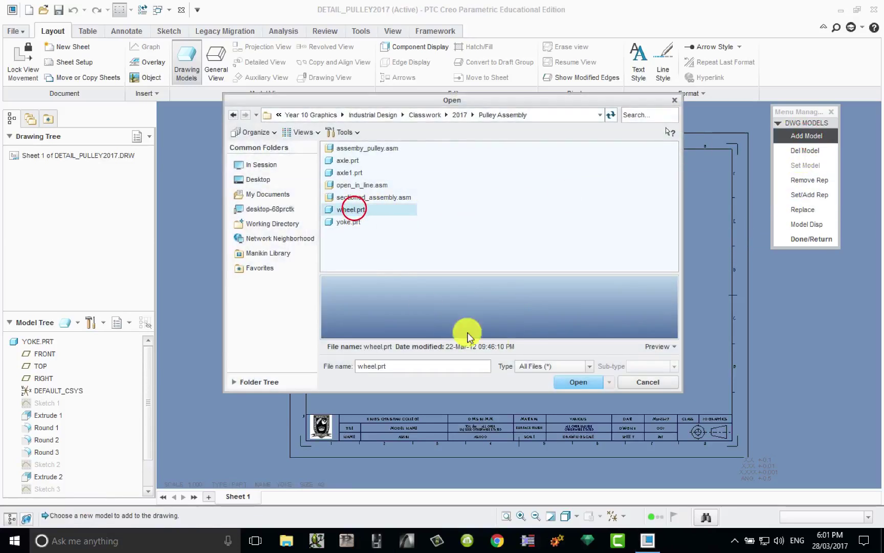
click(577, 383)
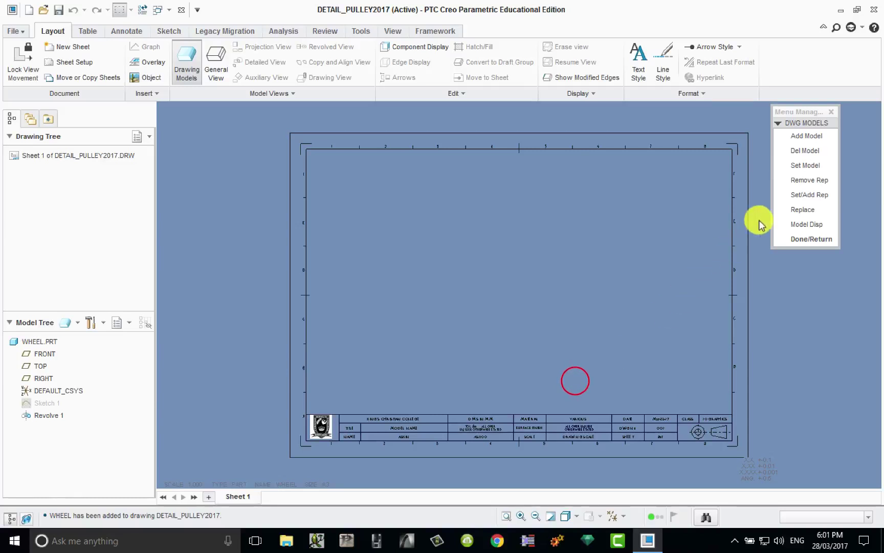
click(809, 137)
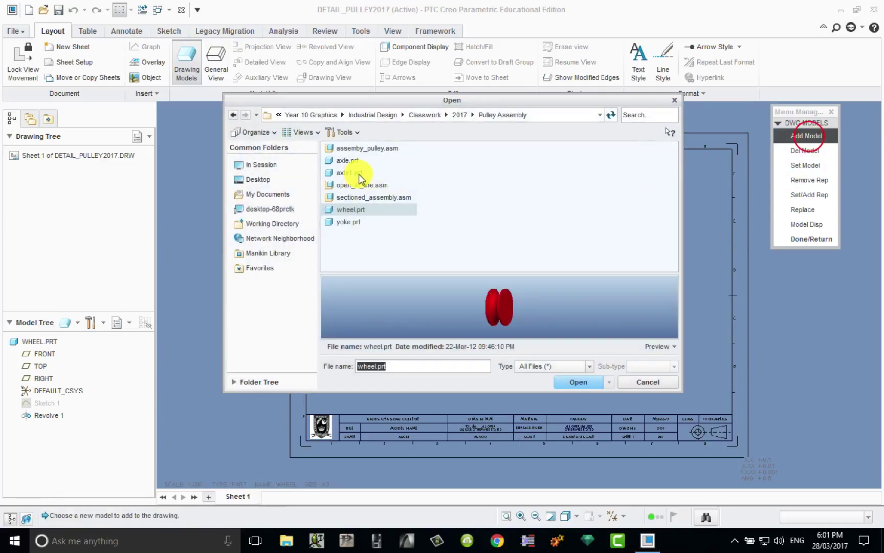
click(347, 161)
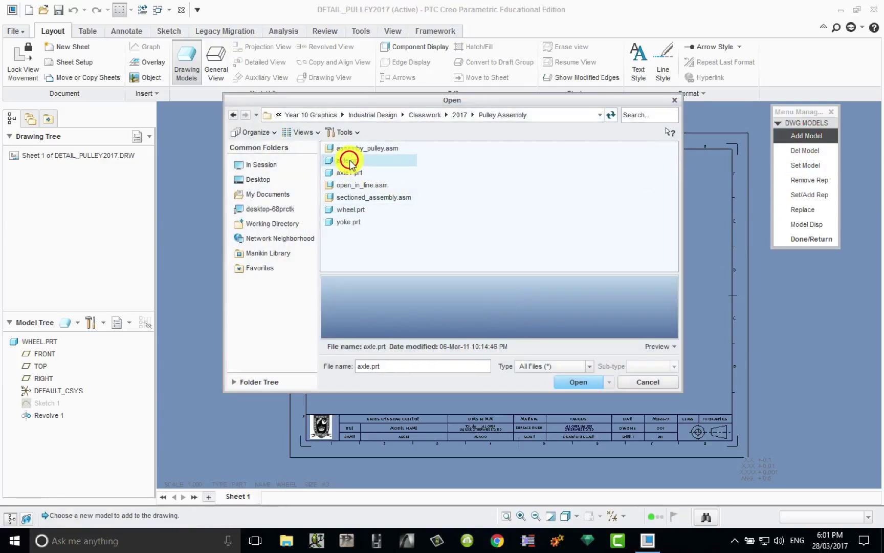
click(578, 383)
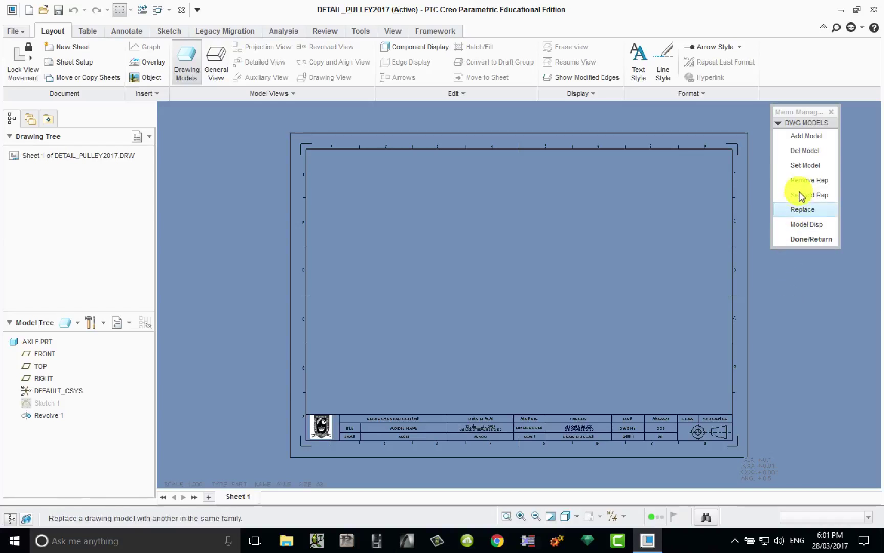
- Set YOKE as the current drawing model and start a General View
click(806, 166)
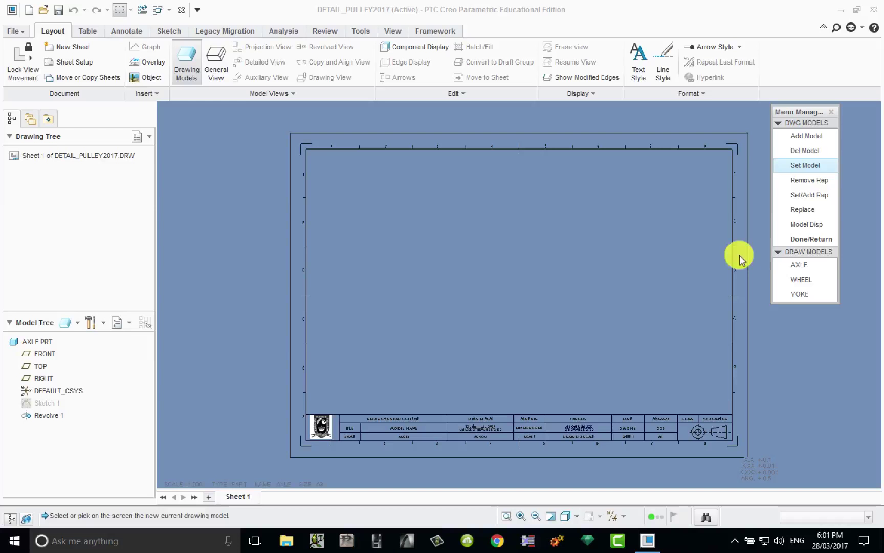
click(806, 293)
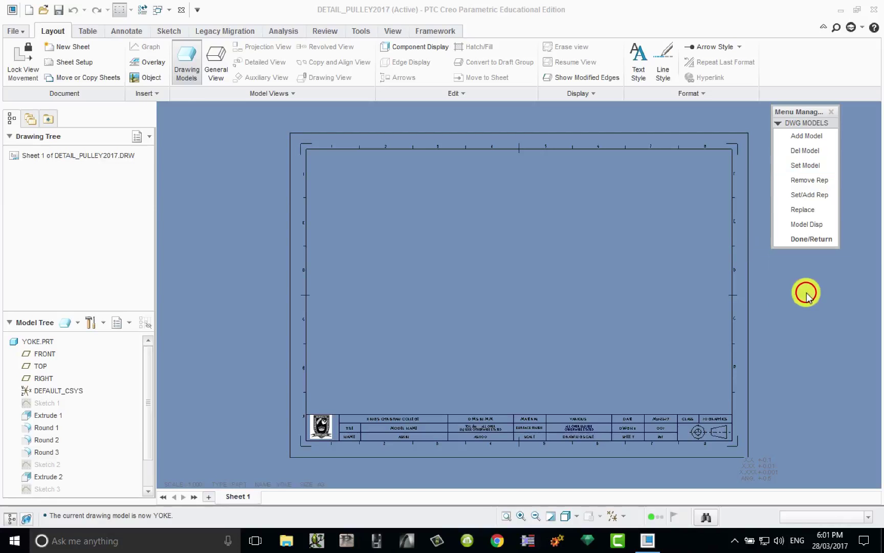
click(809, 241)
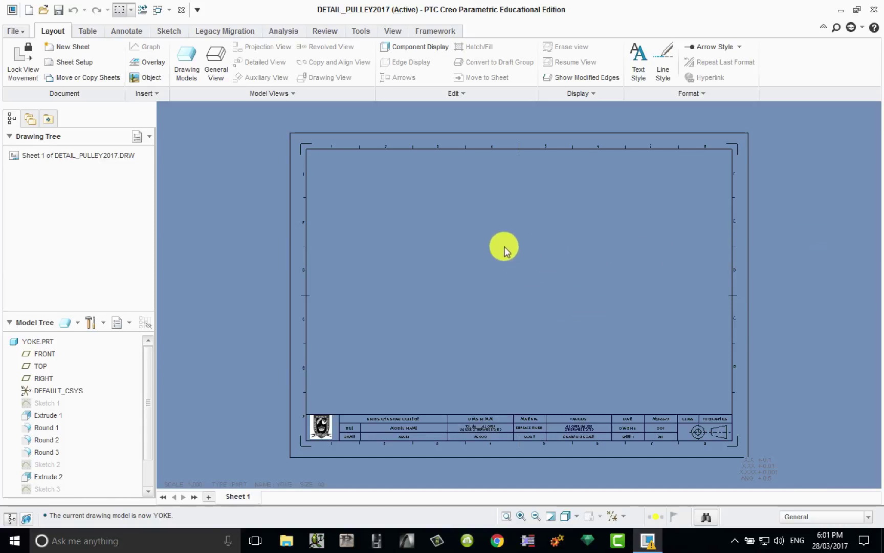
click(216, 63)
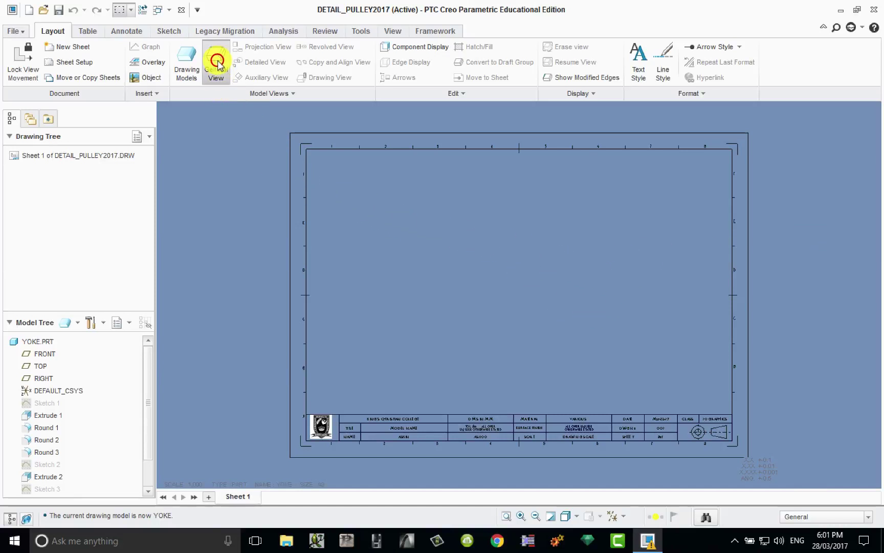
- Place a FRONT-oriented yoke view right of centre and shift it slightly down-left
click(363, 277)
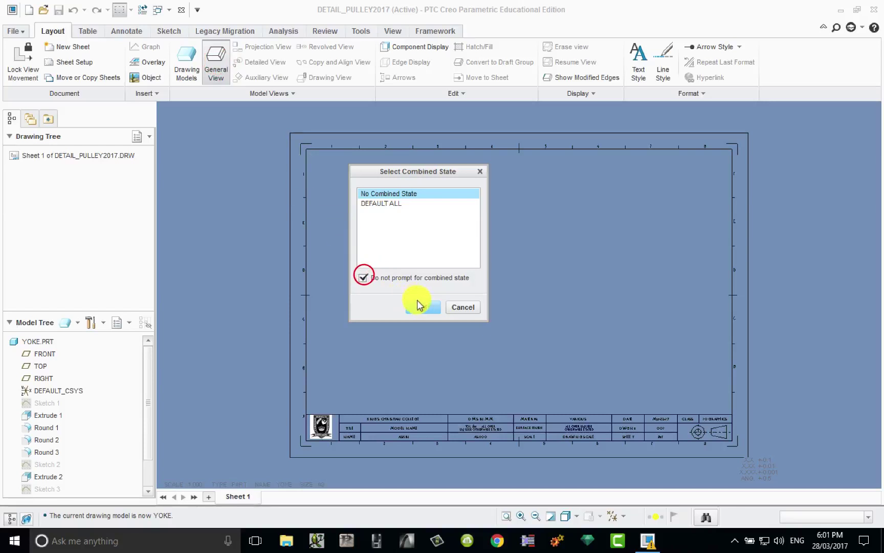
click(421, 305)
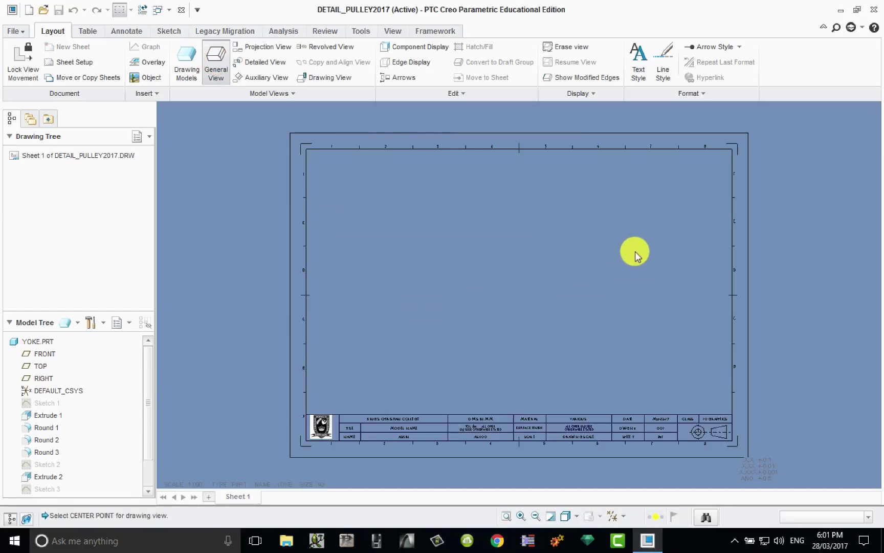
click(635, 251)
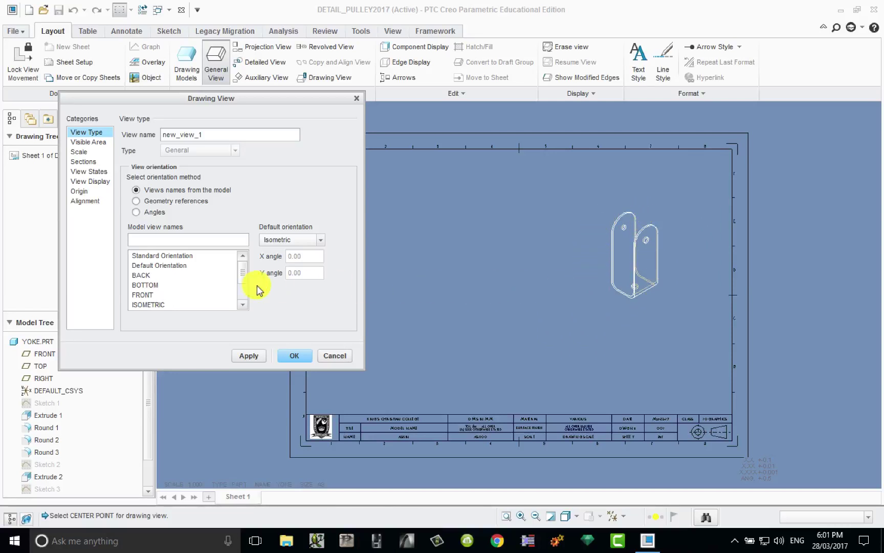
click(146, 296)
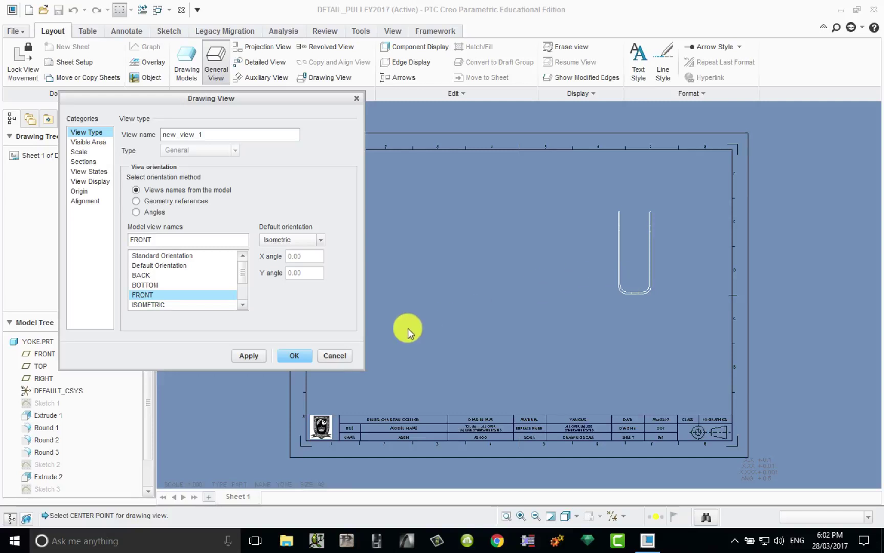
click(292, 356)
drag(635, 260, 594, 289)
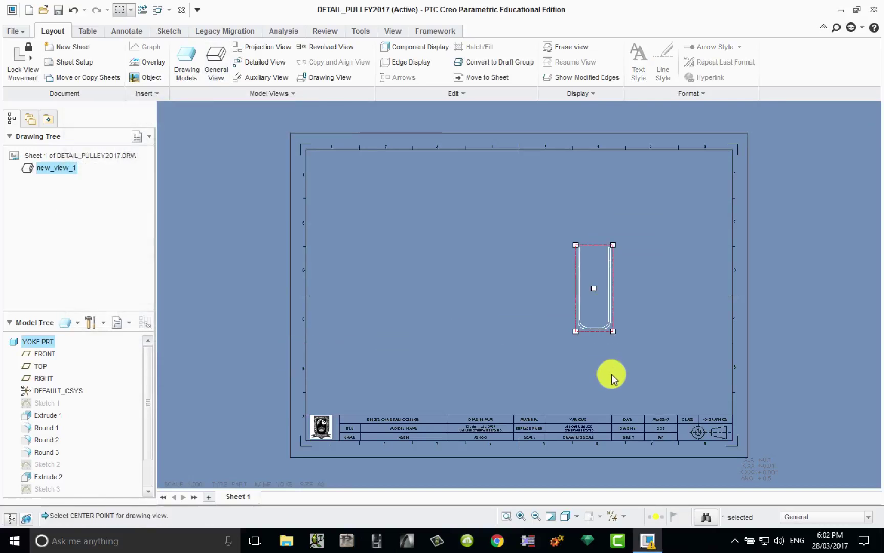
- Project a right-side view from the front view and a top view above it
right_click(596, 296)
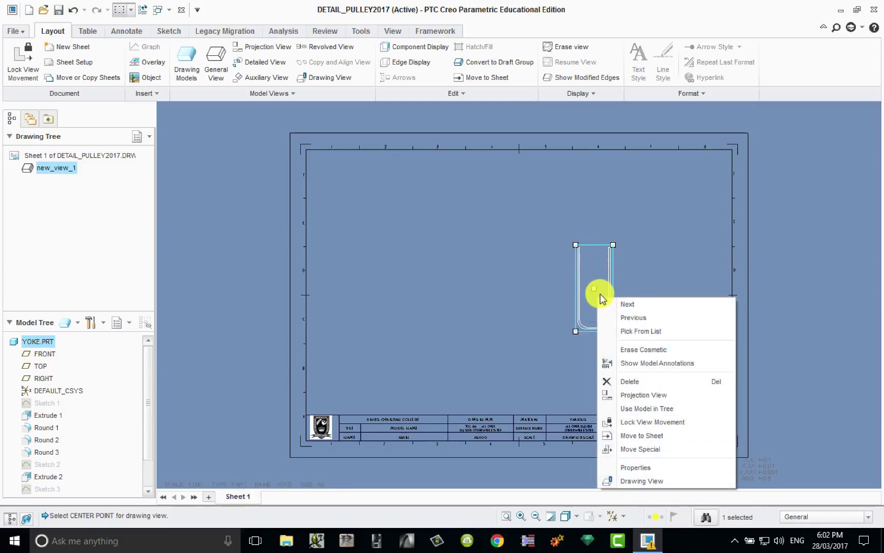
click(639, 394)
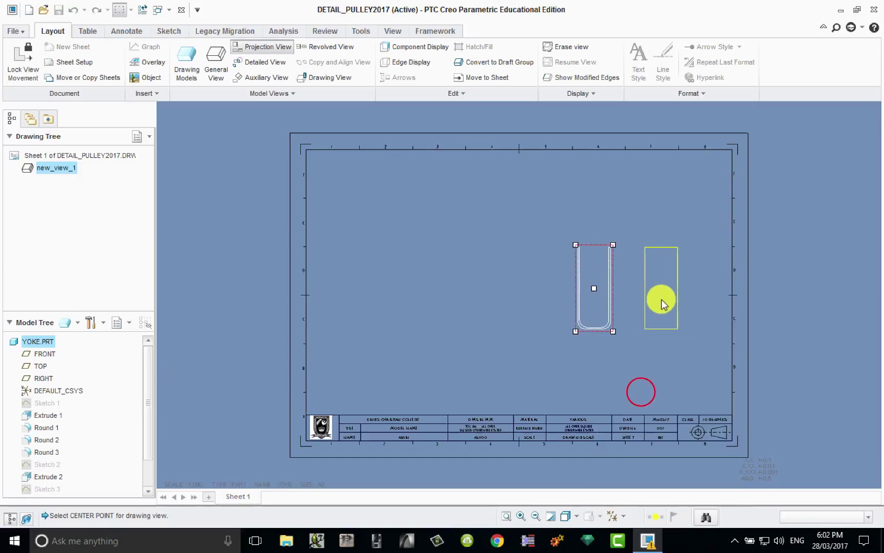
click(661, 303)
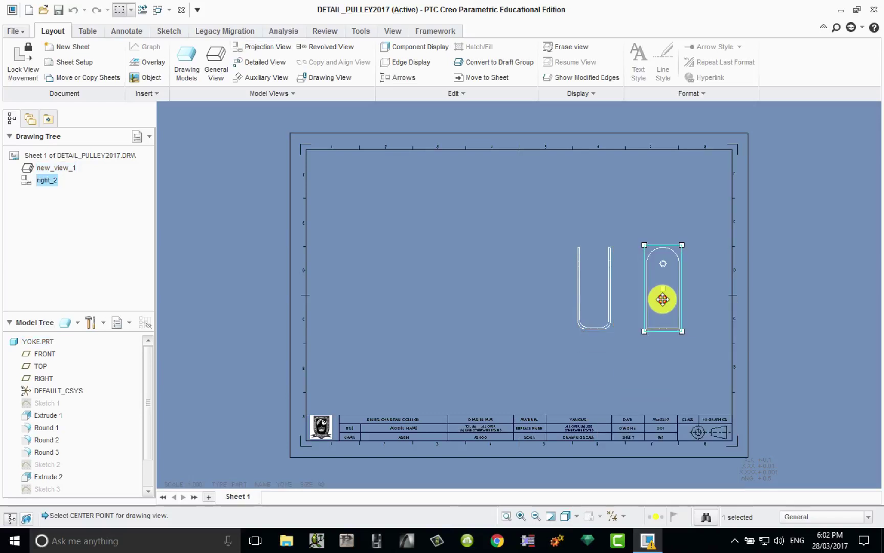
right_click(654, 274)
click(690, 369)
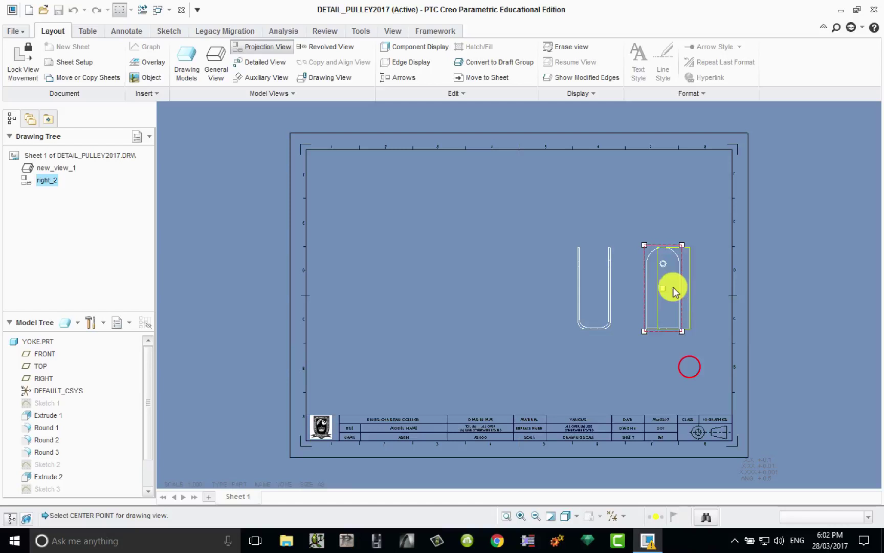
click(669, 198)
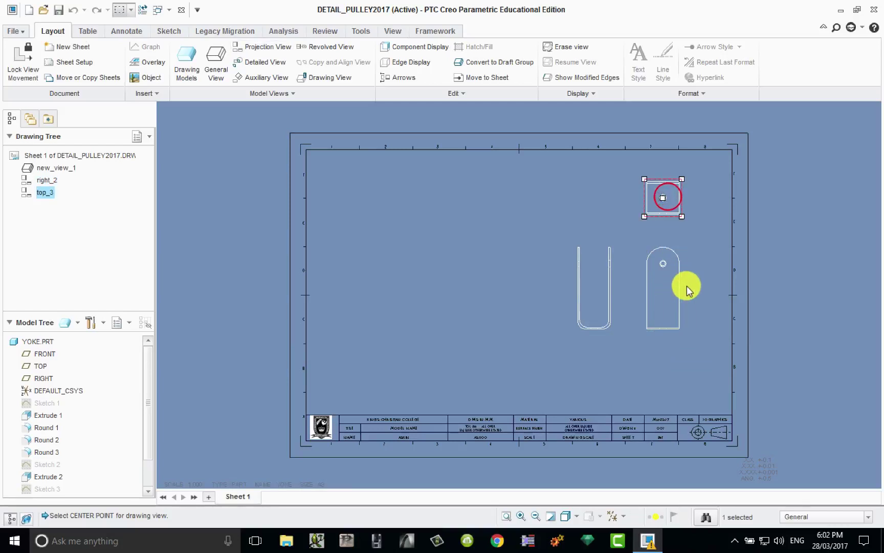
click(695, 270)
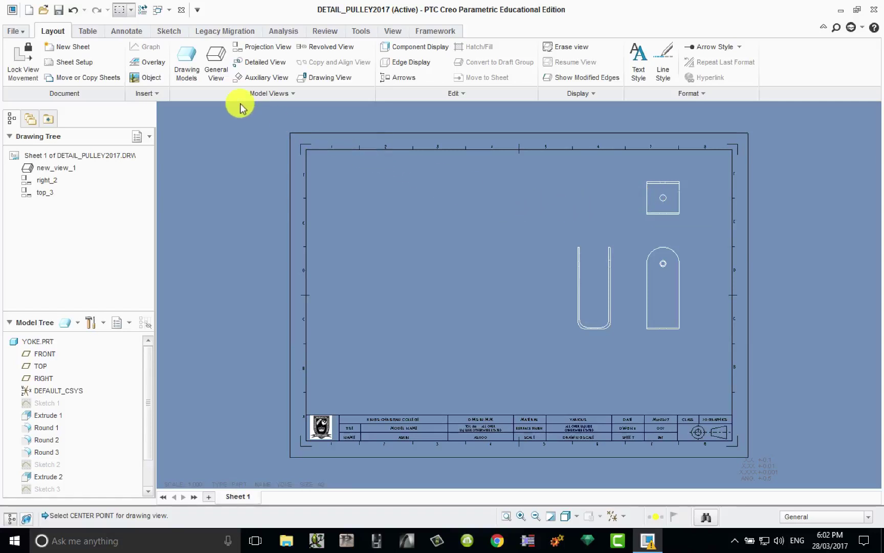
- Make AXLE the current drawing model
click(188, 65)
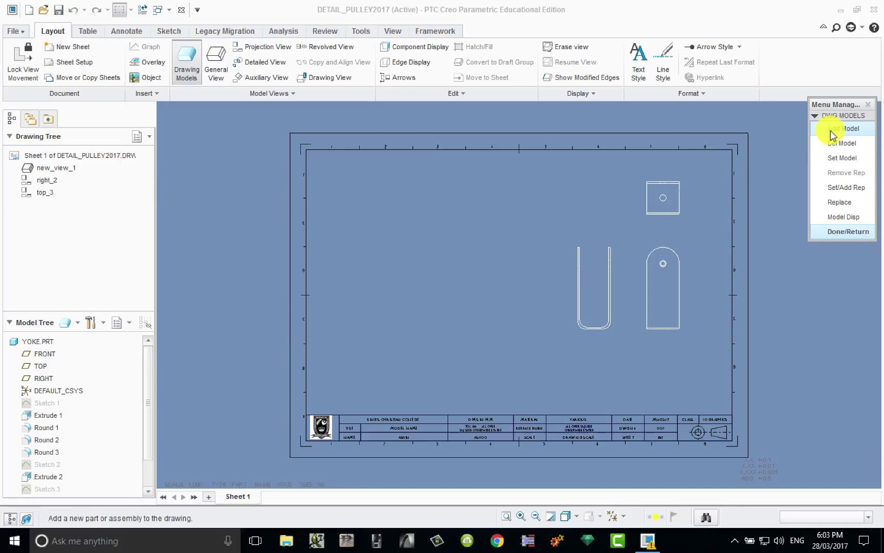
click(841, 158)
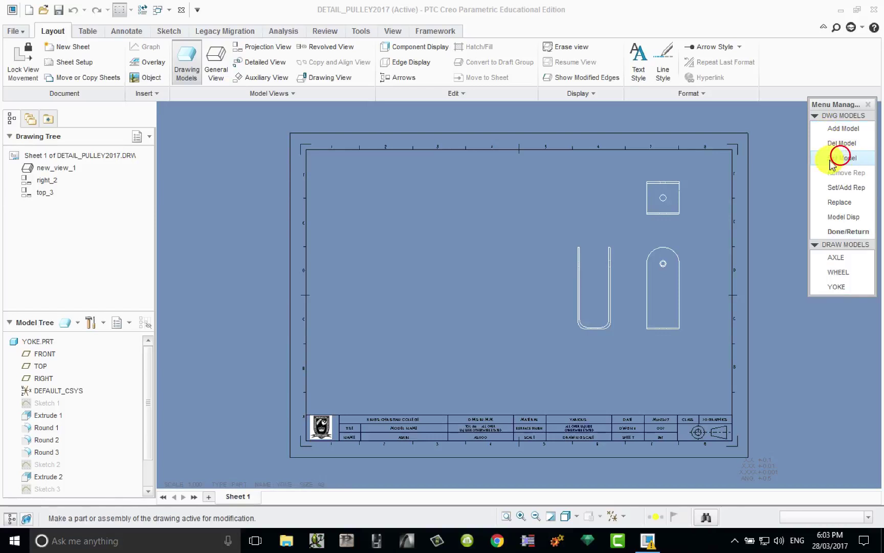
click(840, 258)
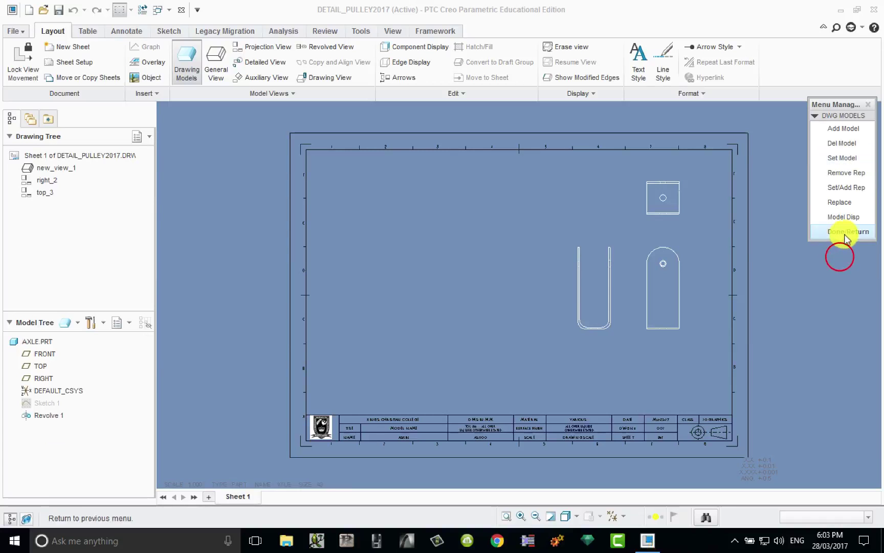
click(845, 233)
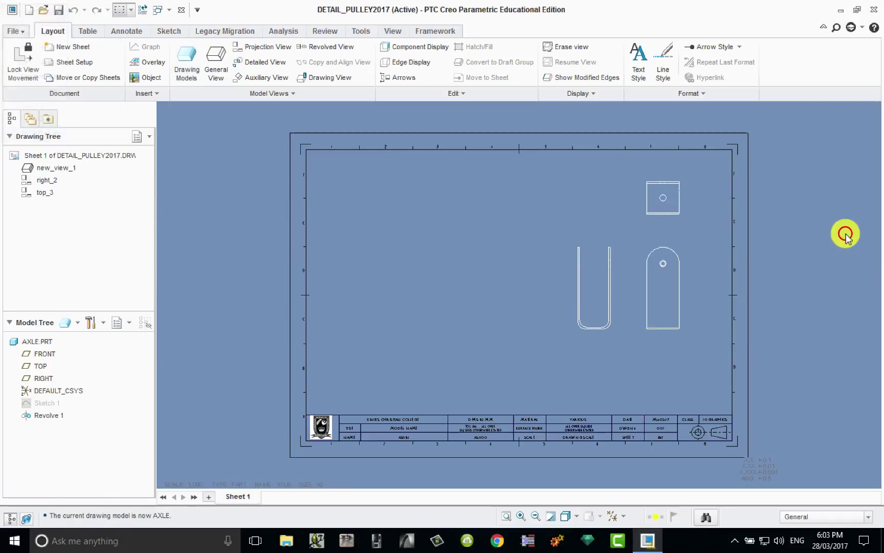
- Place a FRONT general view of the axle left of the yoke views at custom scale 1
click(215, 62)
click(379, 237)
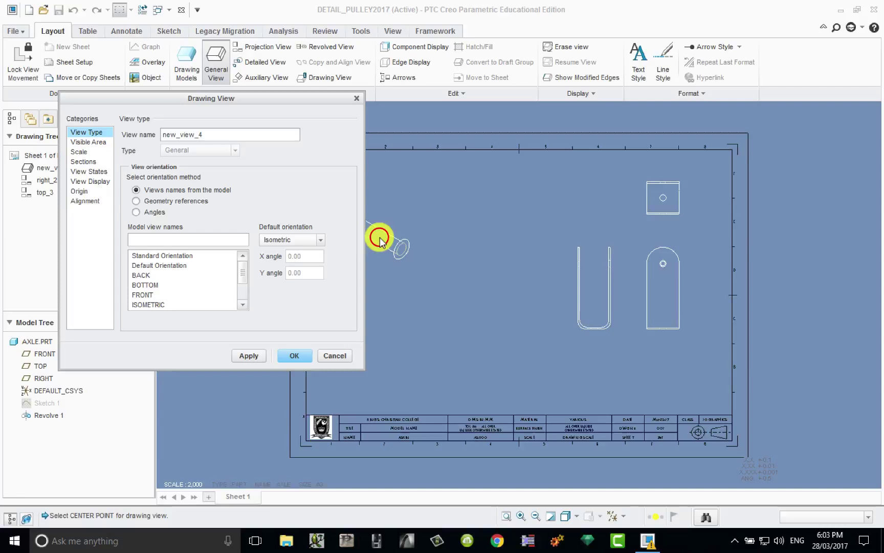
drag(302, 98, 276, 153)
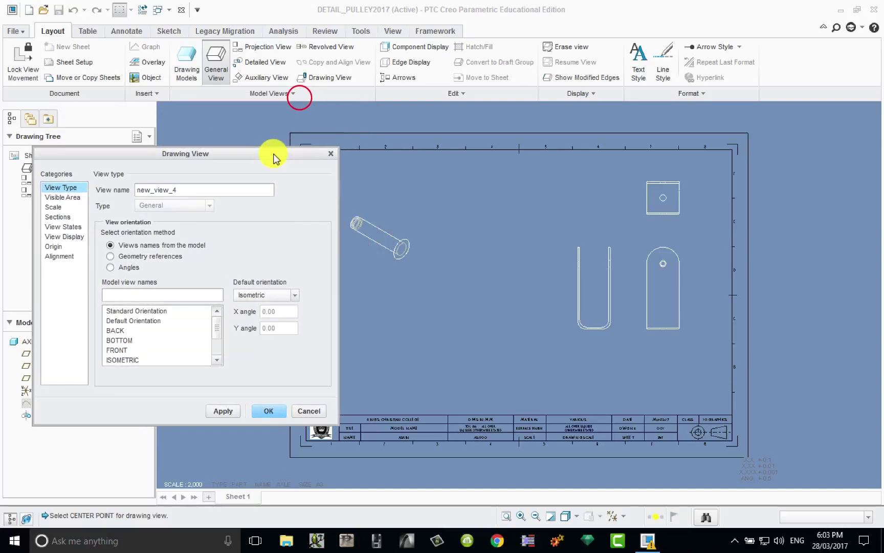
click(128, 351)
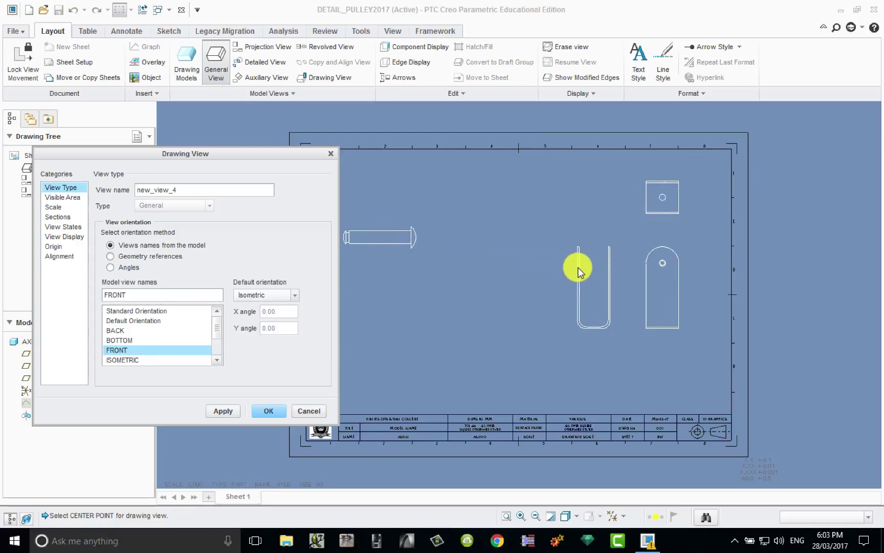
click(61, 207)
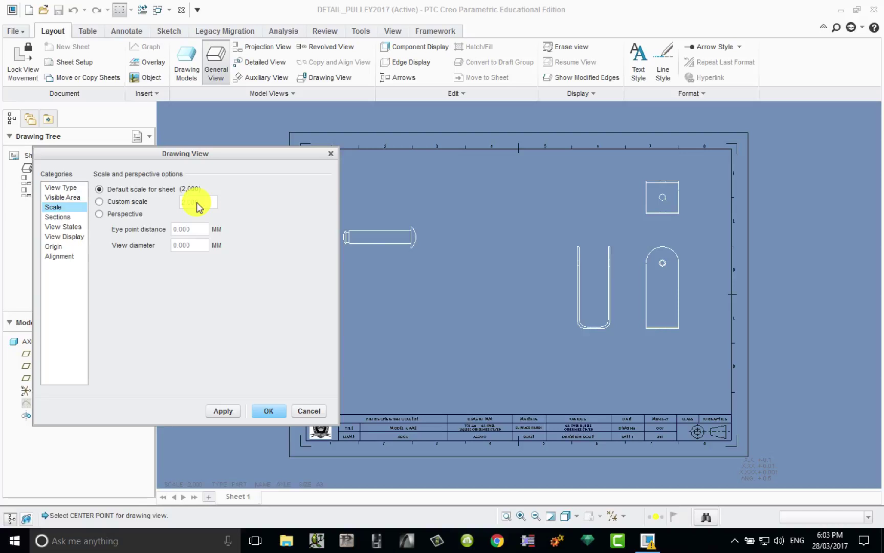
click(99, 201)
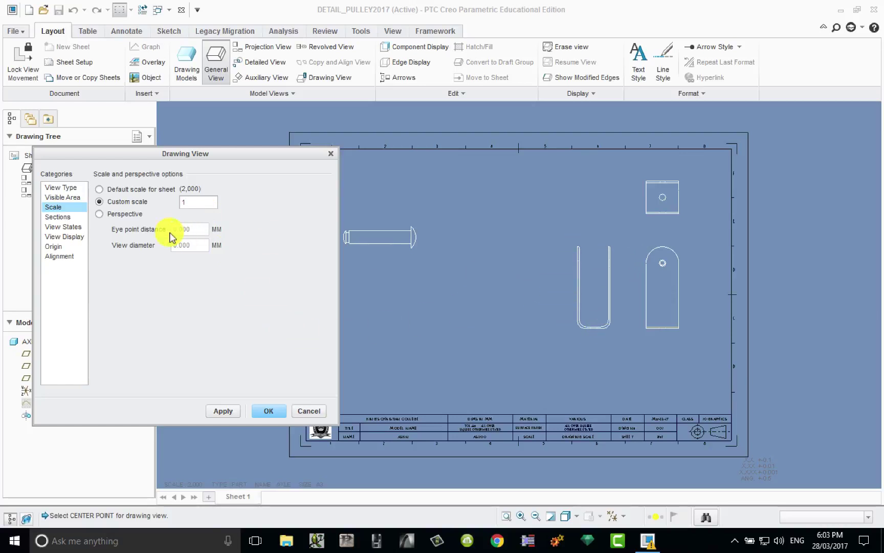
click(223, 411)
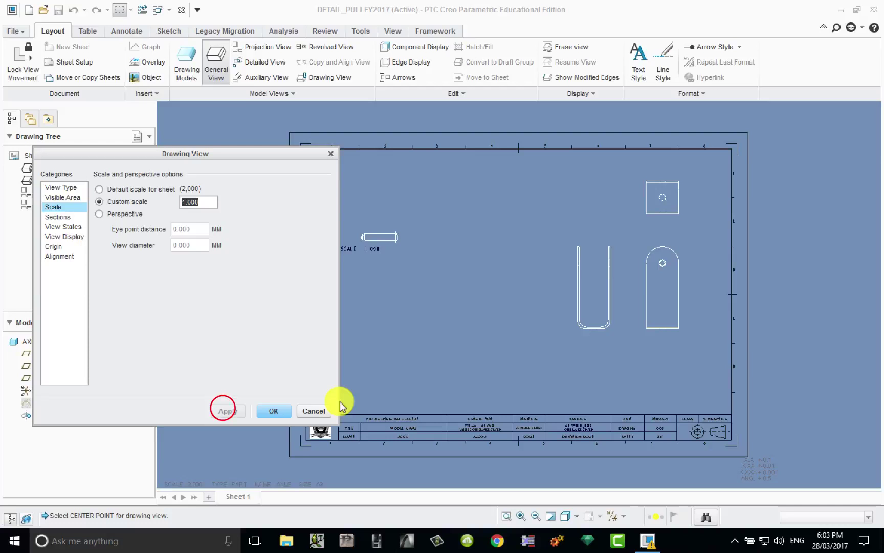
click(277, 411)
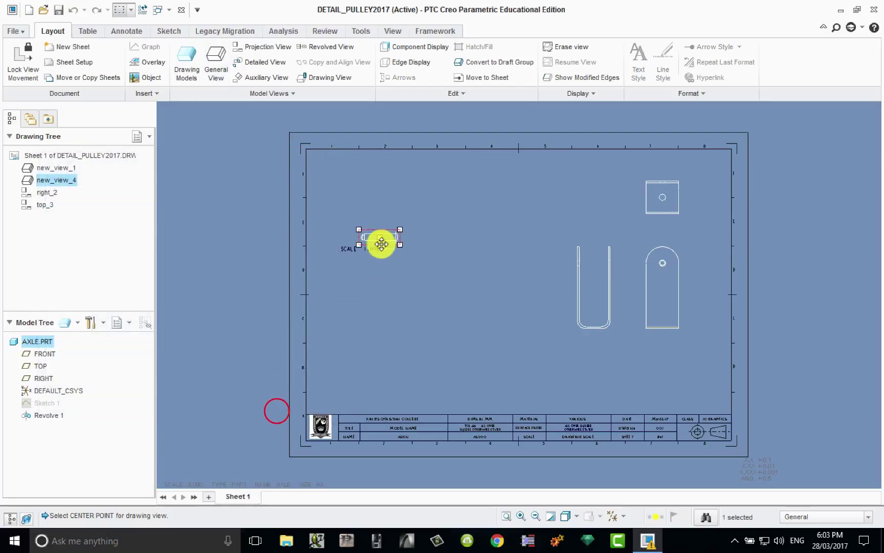
- Move the axle view lower on the sheet and project an end view to its right
drag(379, 237, 454, 334)
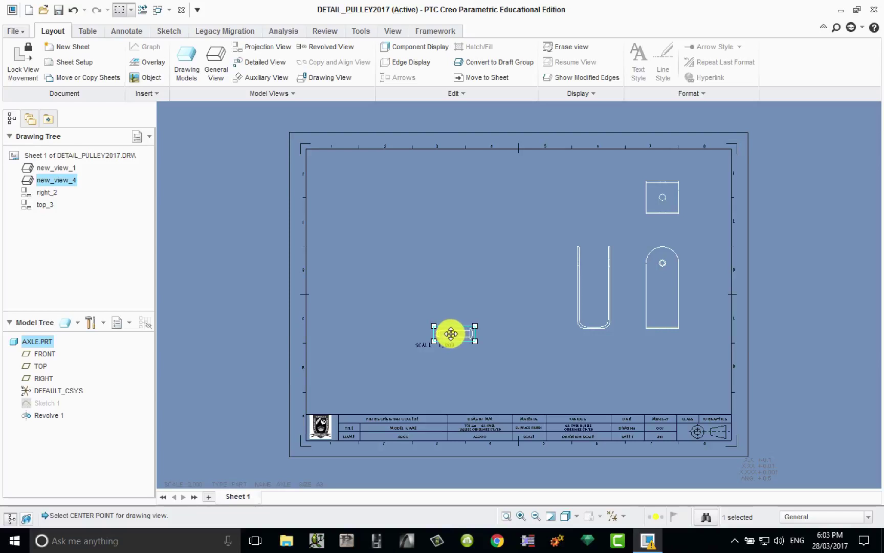
drag(447, 333, 401, 339)
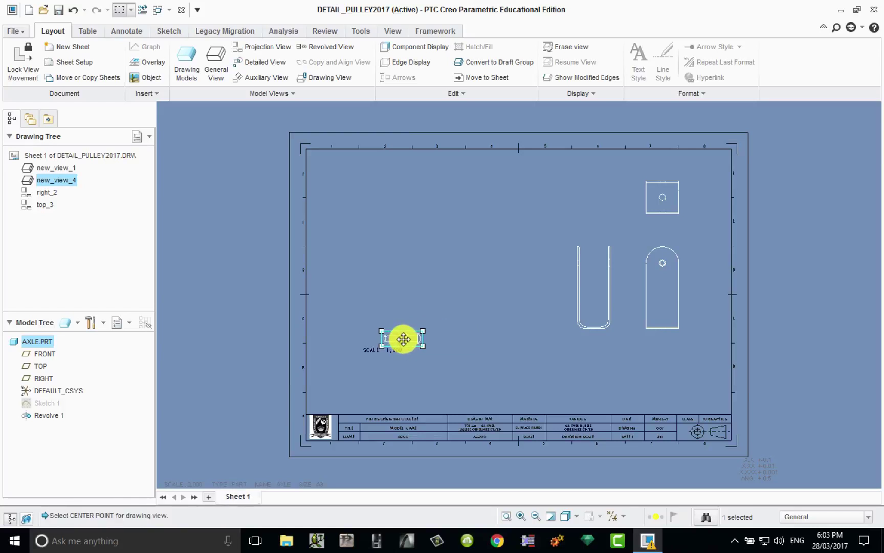
right_click(404, 339)
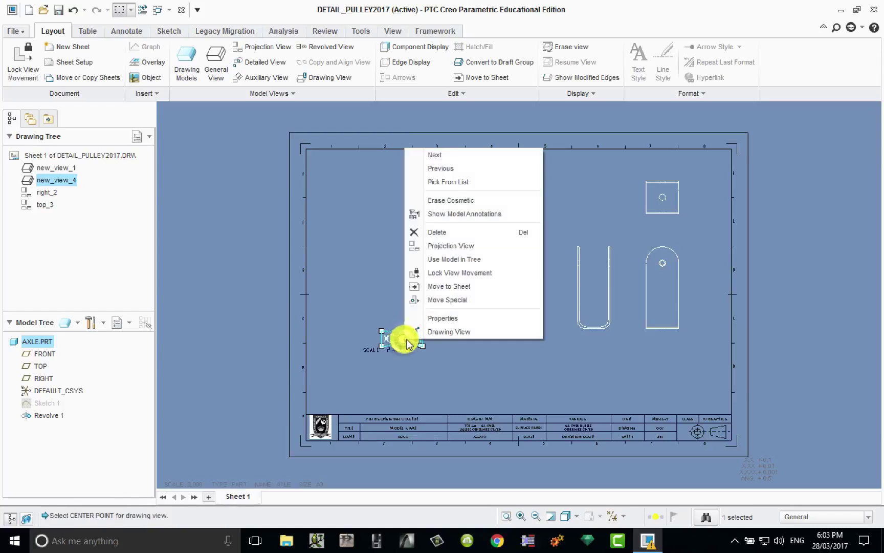
click(457, 246)
click(452, 334)
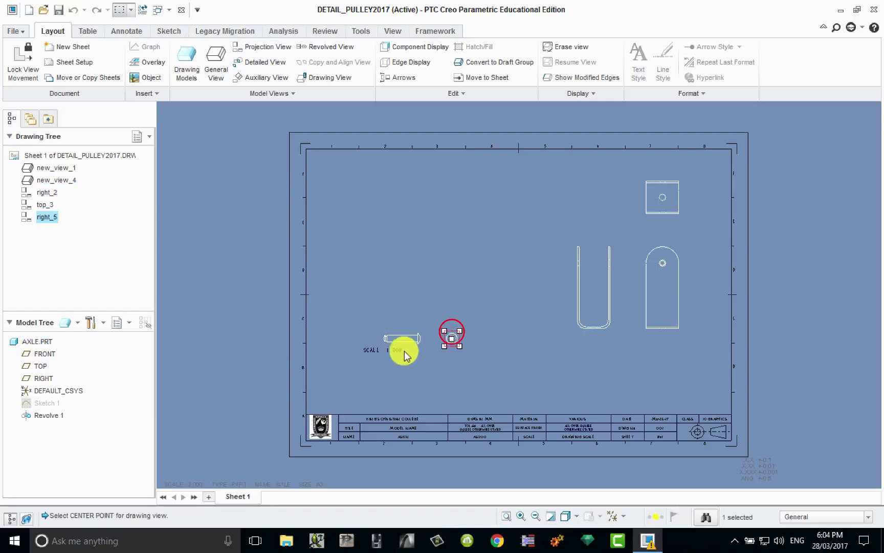
- Project a second end view of the axle to its left
click(403, 352)
right_click(404, 351)
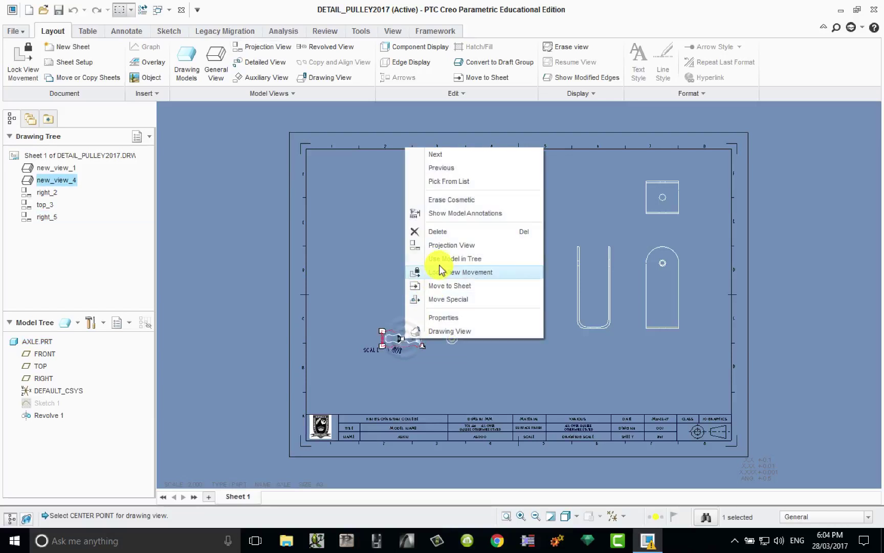
click(439, 245)
click(350, 330)
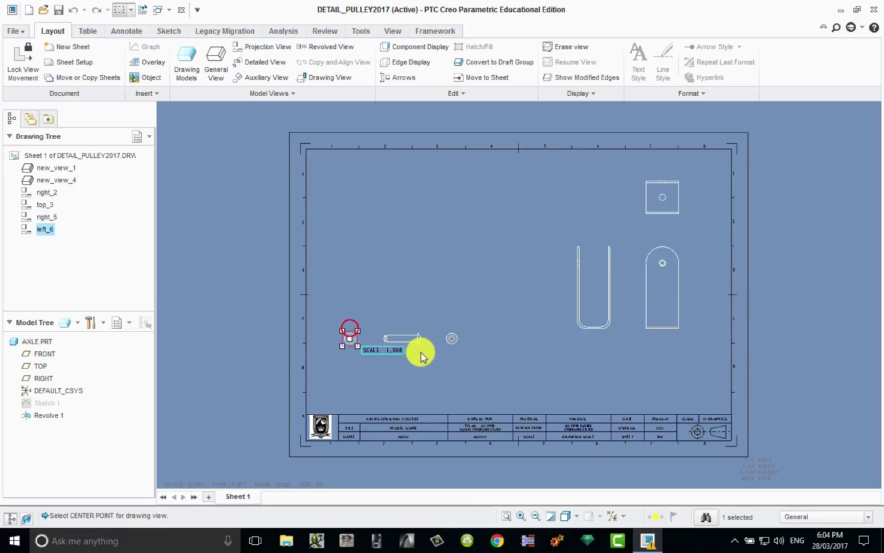
scroll(409, 339, up, 3)
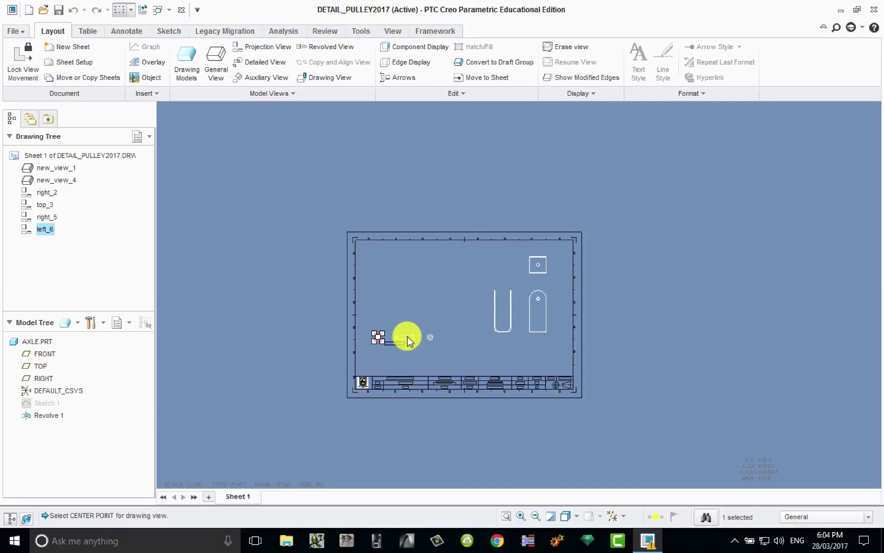
scroll(407, 338, down, 5)
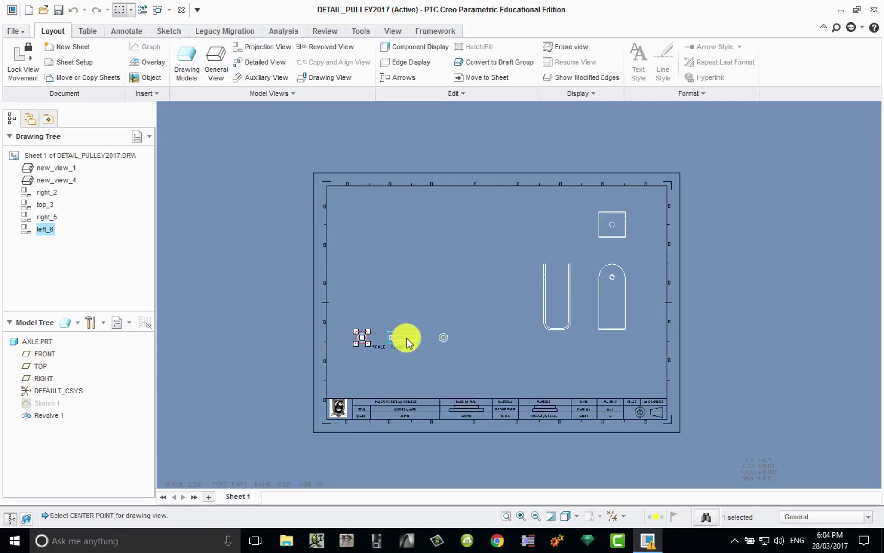
click(416, 382)
scroll(467, 402, up, 1)
scroll(467, 402, down, 1)
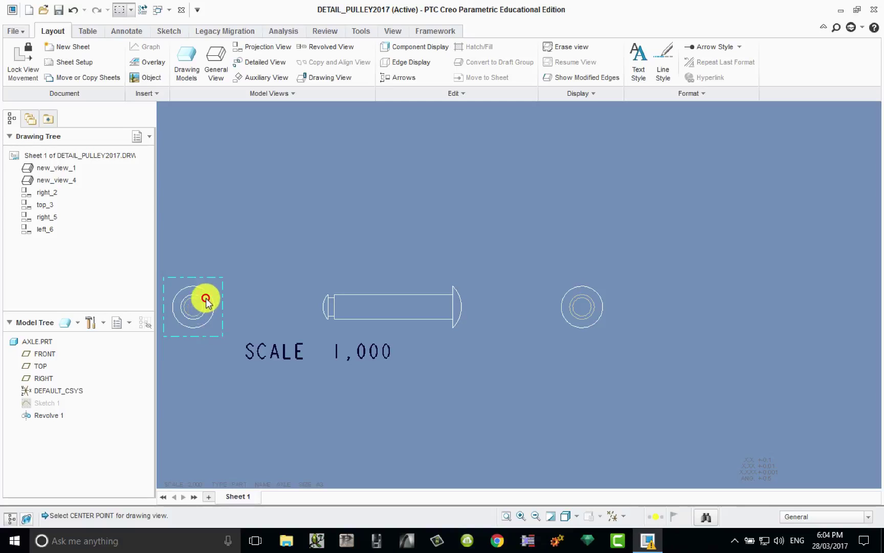
- Delete the axle's left end view and the SCALE note beneath the axle
click(206, 298)
right_click(208, 297)
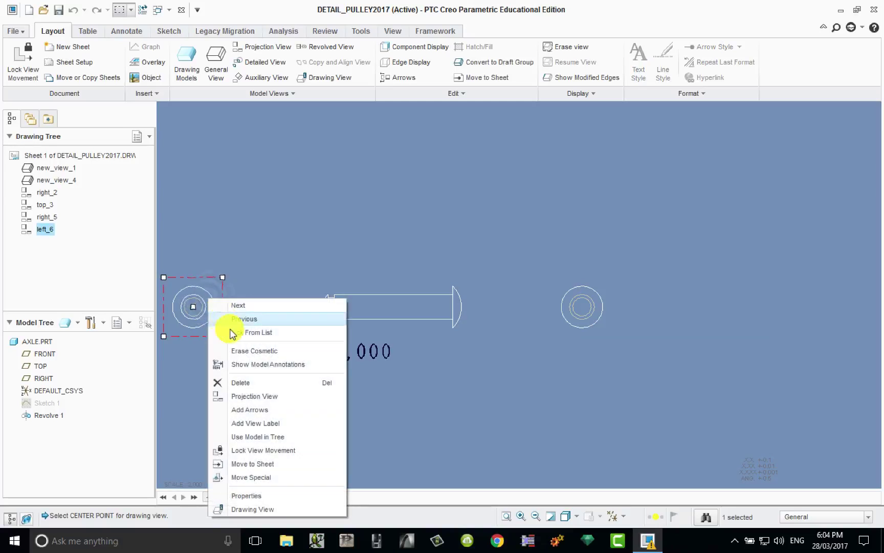
click(252, 381)
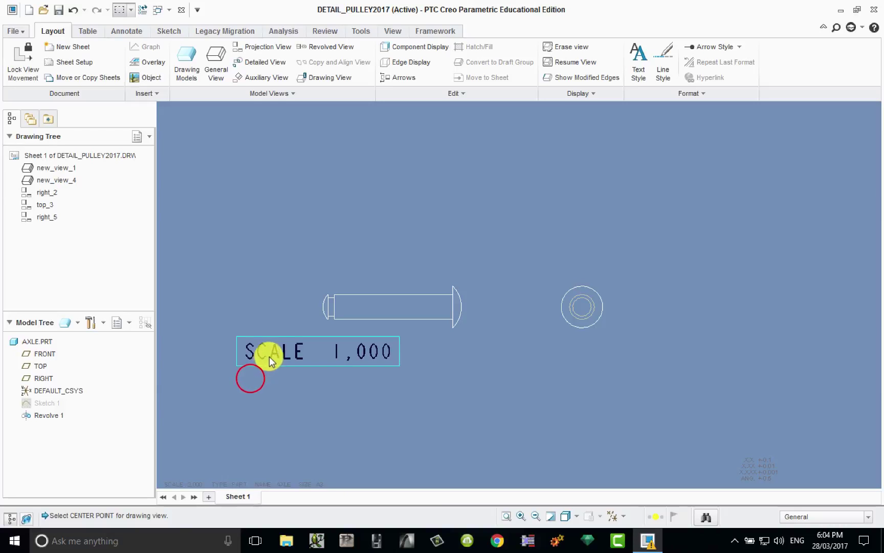
click(270, 357)
right_click(269, 355)
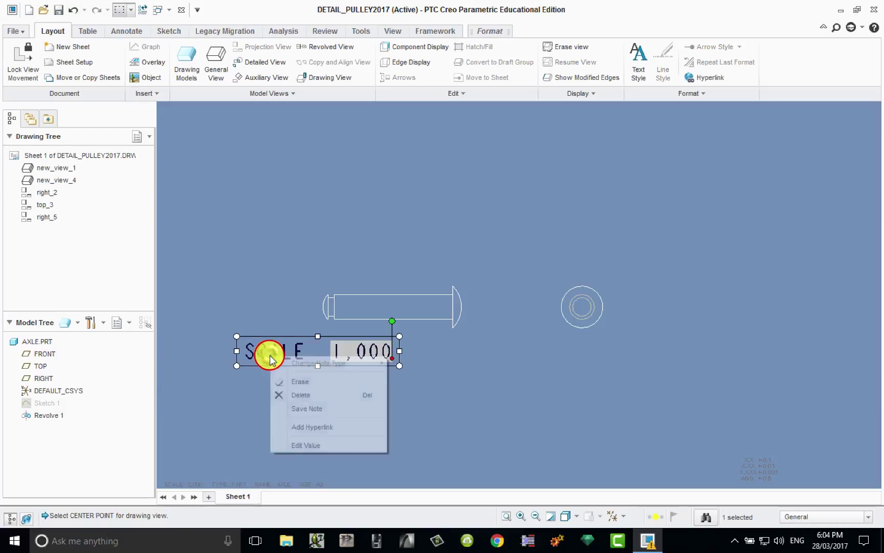
click(296, 393)
scroll(291, 390, down, 3)
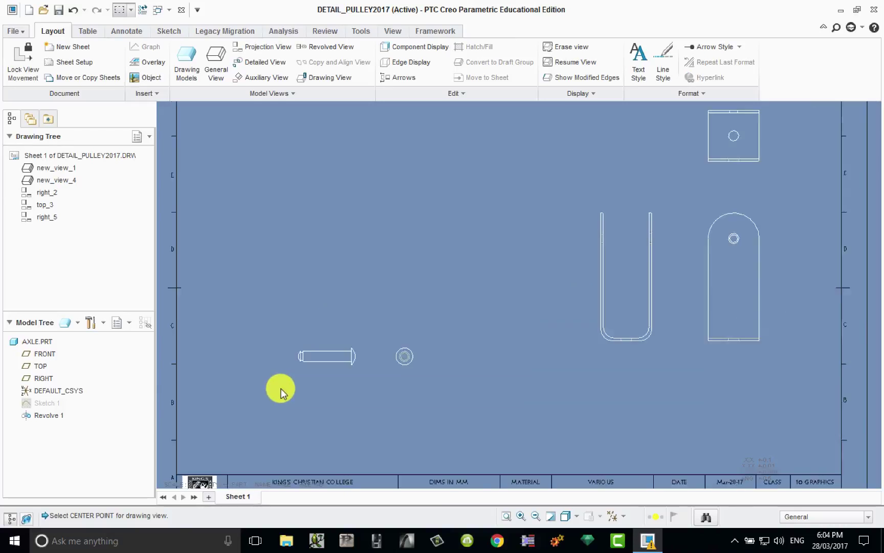
scroll(281, 390, down, 1)
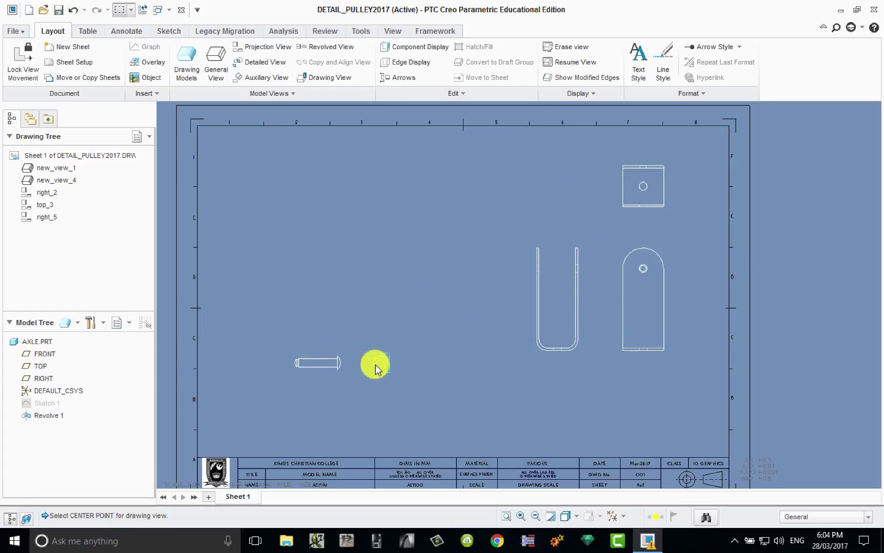
- Add a top projection above the axle view, then delete it as unwanted
click(317, 361)
right_click(317, 361)
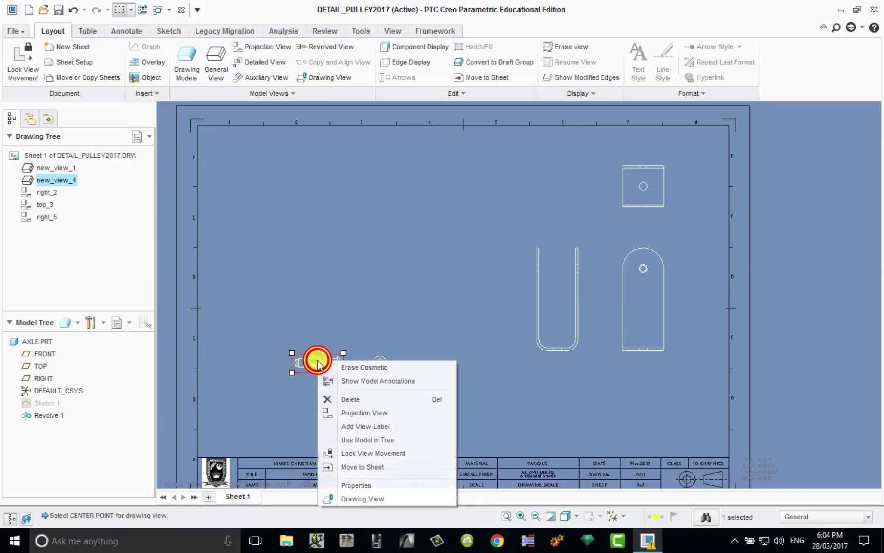
click(355, 410)
click(329, 317)
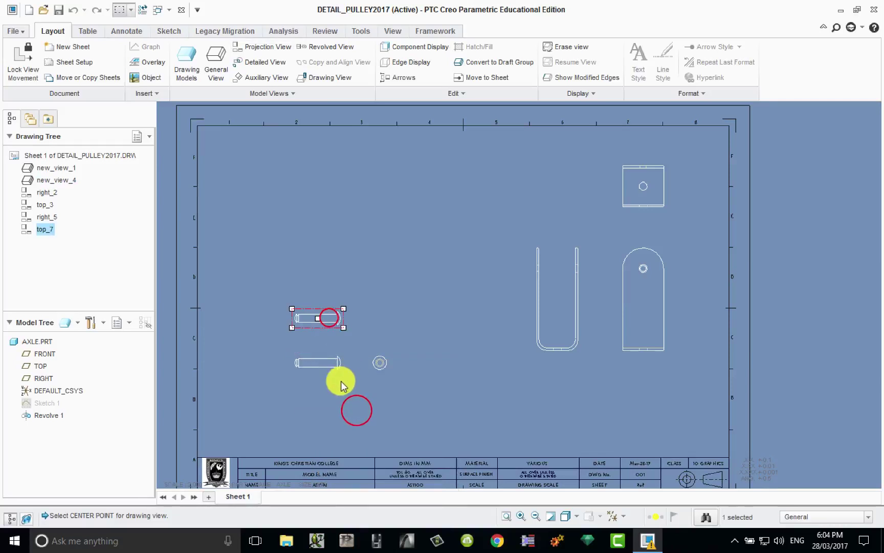
right_click(318, 319)
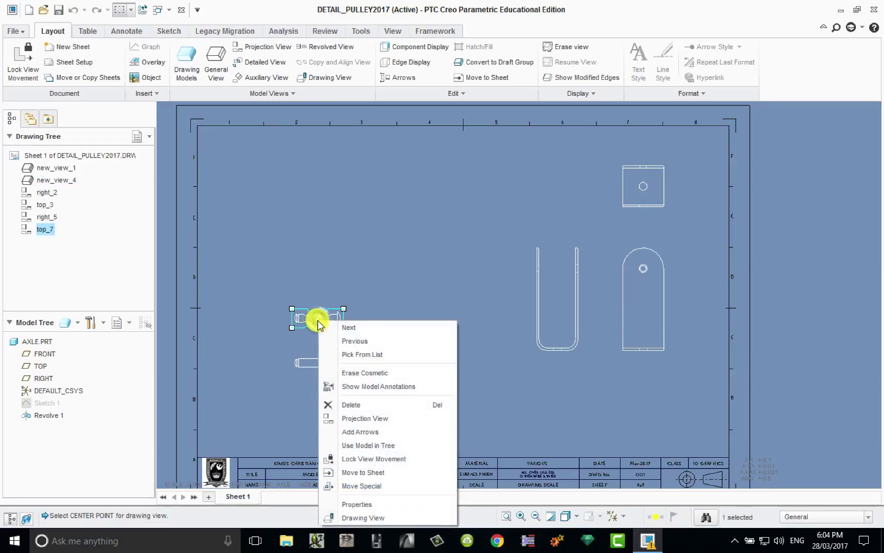
click(348, 403)
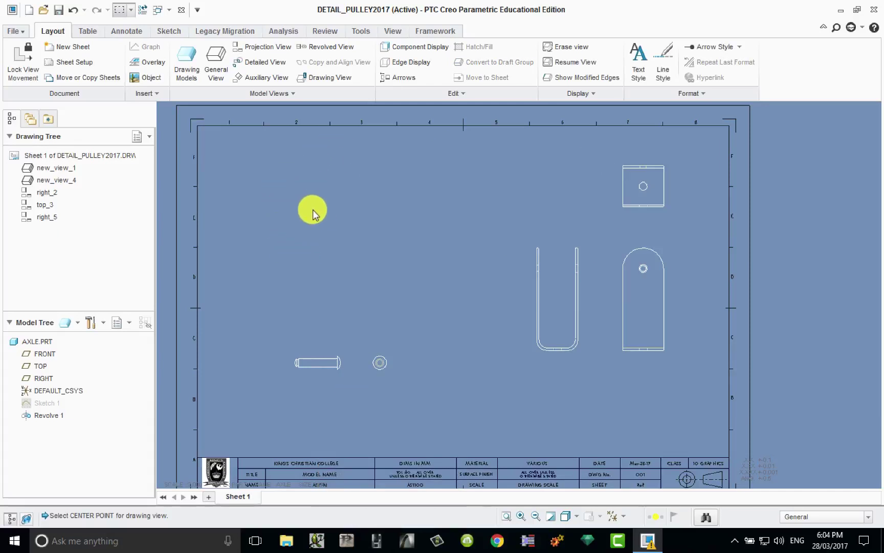
- Make WHEEL the current drawing model
click(187, 59)
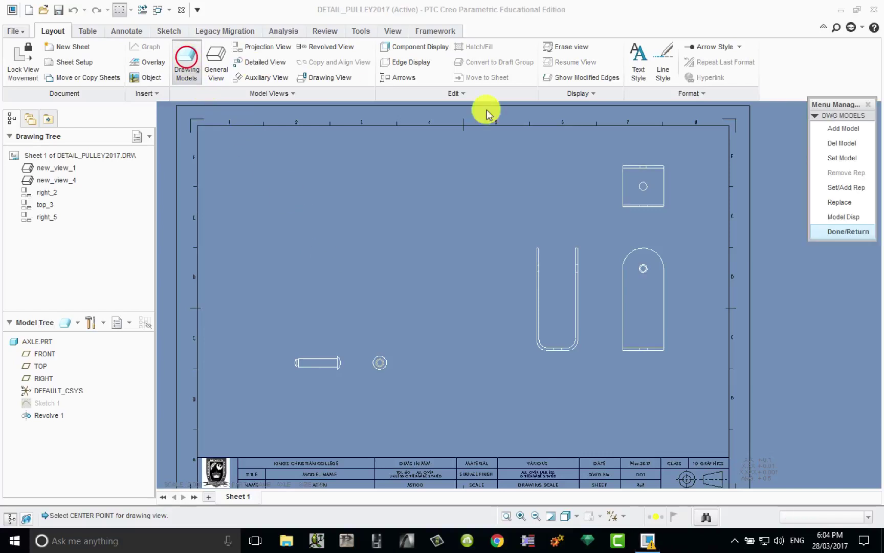
click(833, 158)
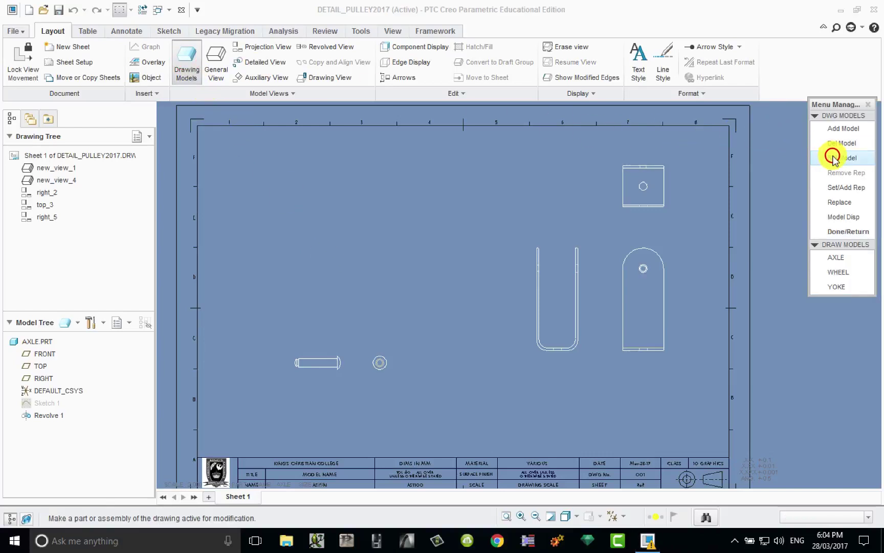
click(844, 274)
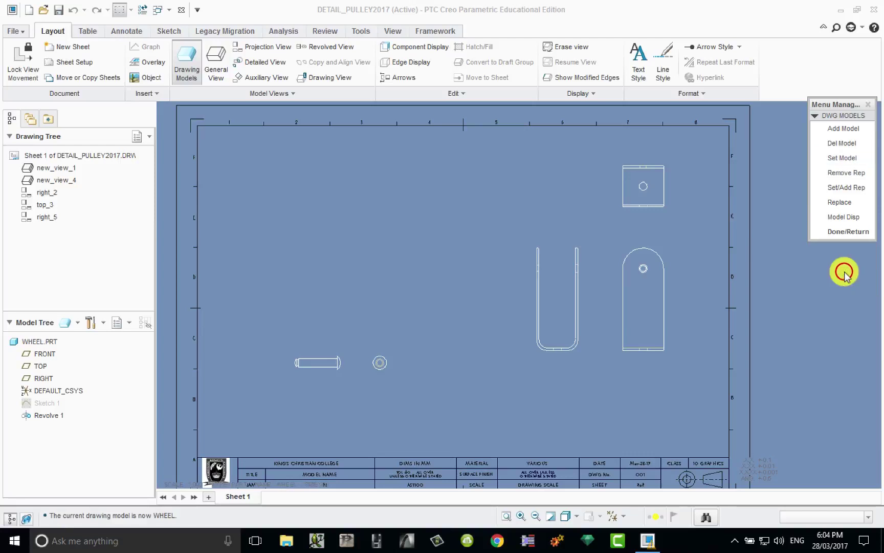
click(848, 233)
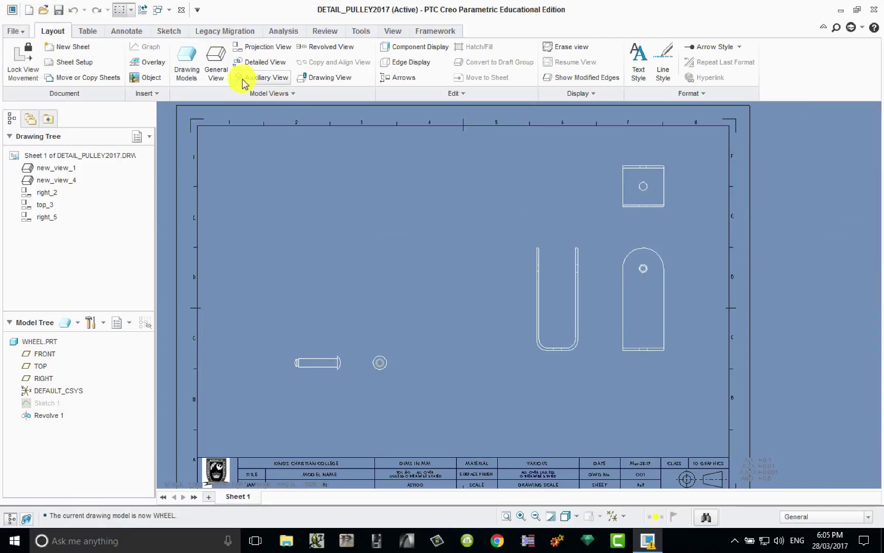
- Place a general view of the wheel at the upper left, oriented to FRONT
click(225, 68)
click(315, 204)
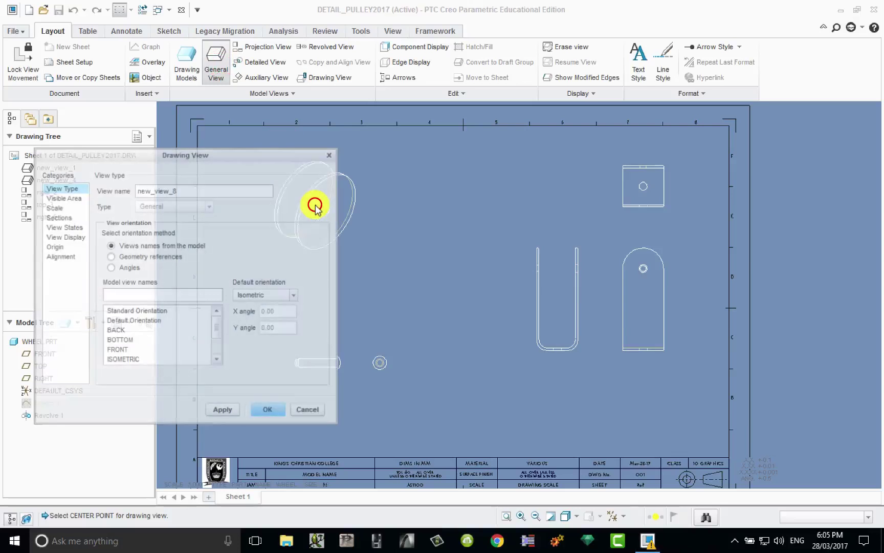
drag(197, 159, 145, 214)
click(64, 405)
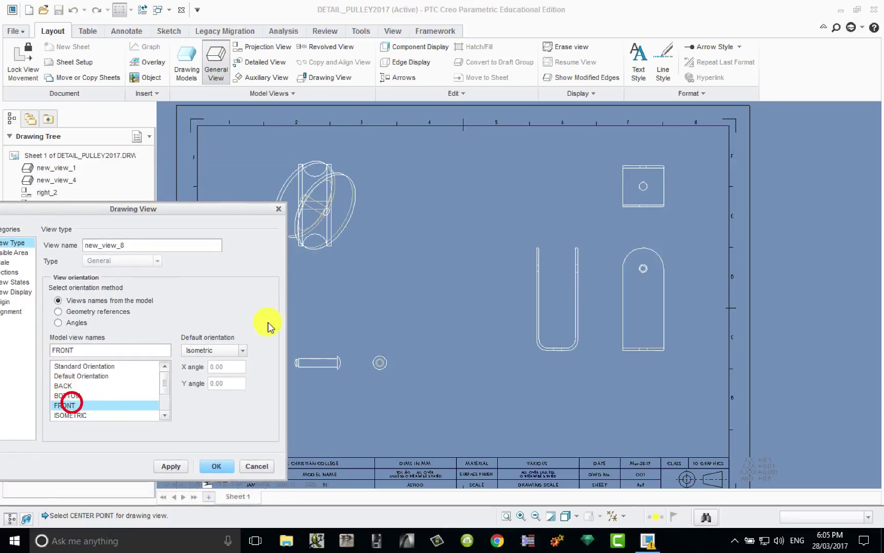
scroll(367, 296, up, 2)
scroll(367, 296, down, 2)
scroll(400, 302, down, 1)
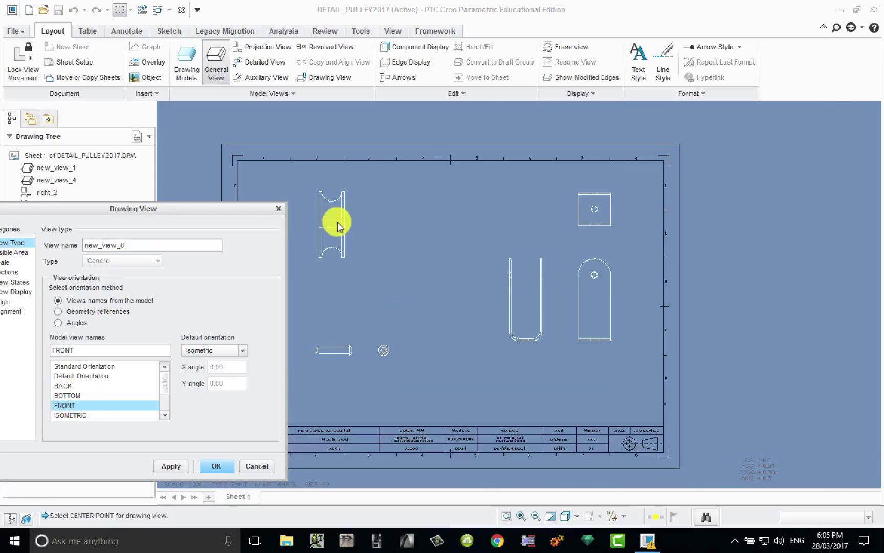
- Give the wheel view the default sheet scale and shift it further left
click(6, 263)
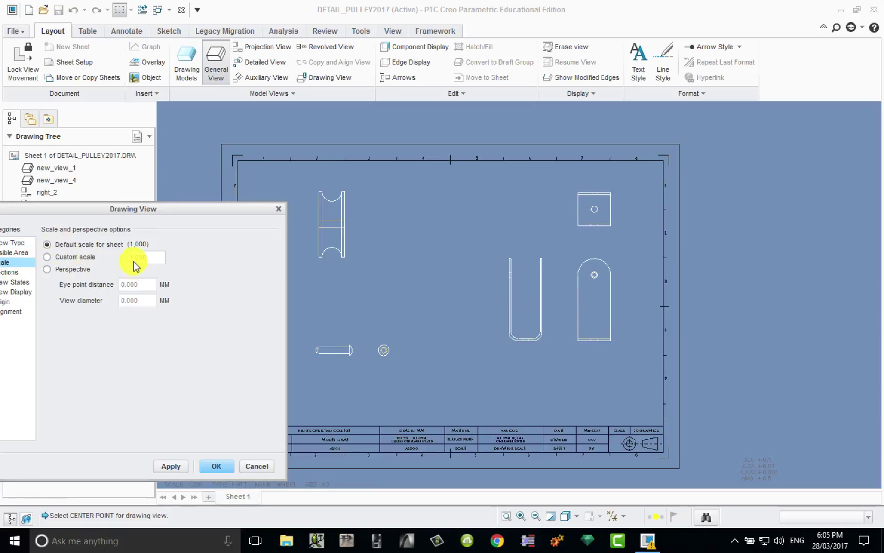
click(176, 466)
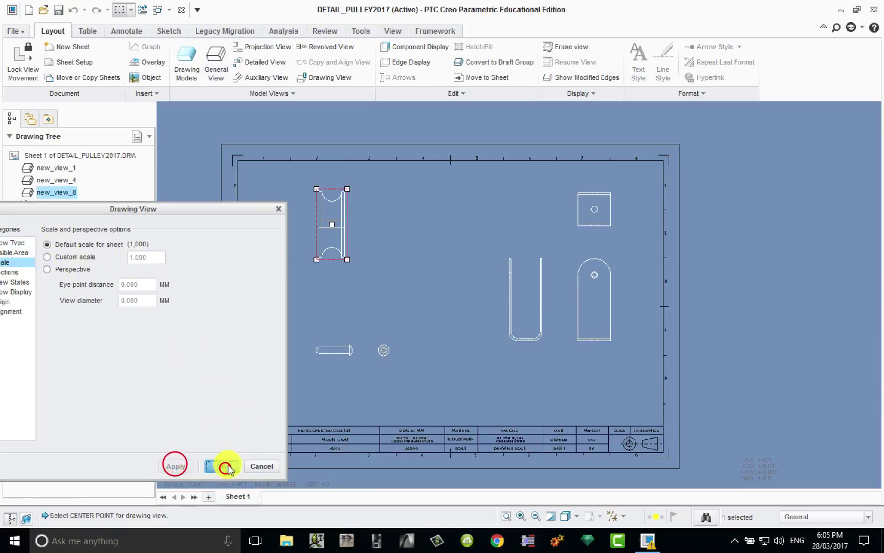
click(219, 466)
drag(335, 228, 310, 240)
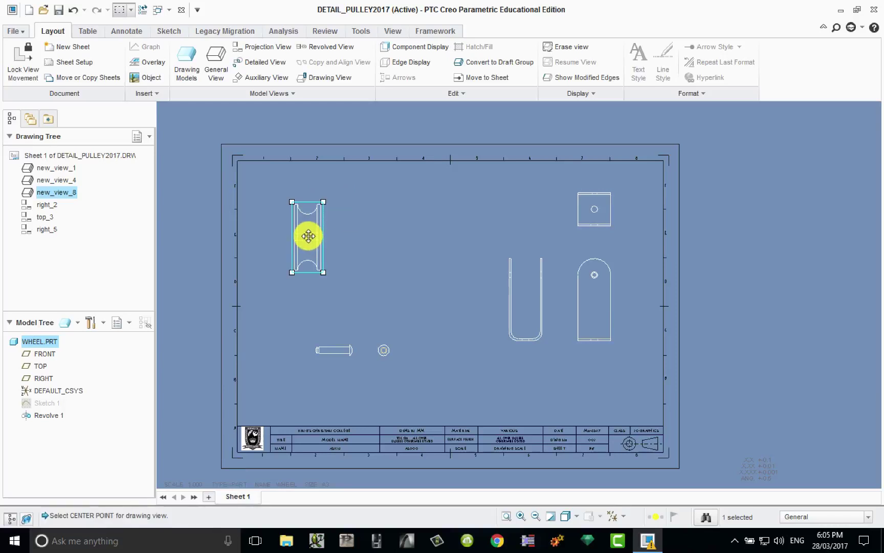
- Project a right-side view of the wheel beside its side view, showing concentric circles
right_click(310, 239)
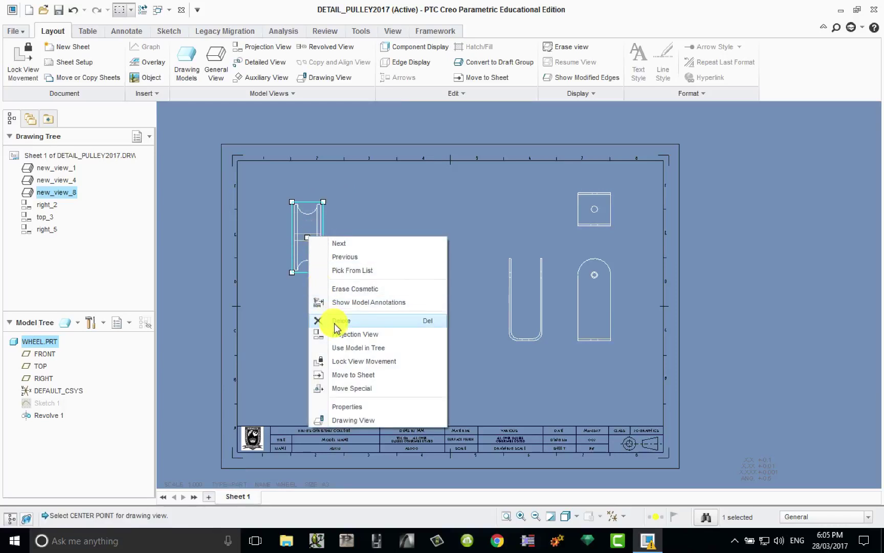
click(352, 334)
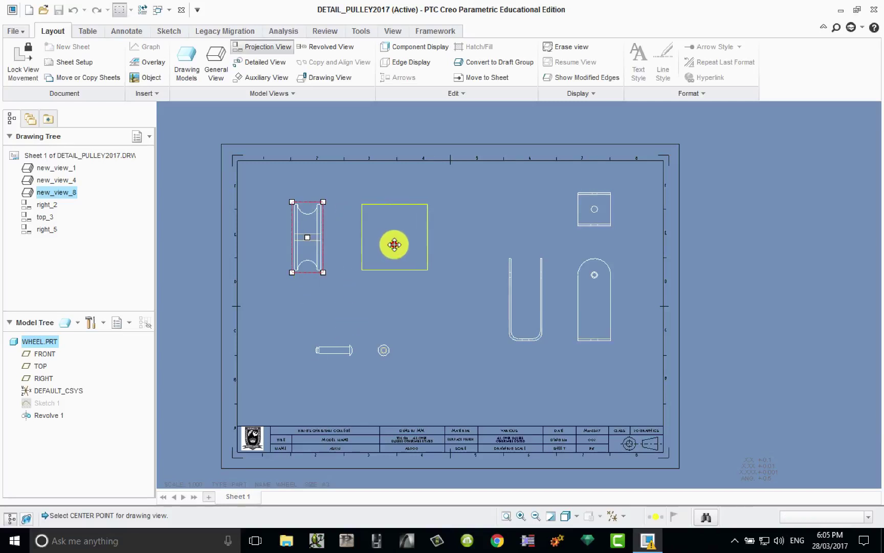
click(392, 244)
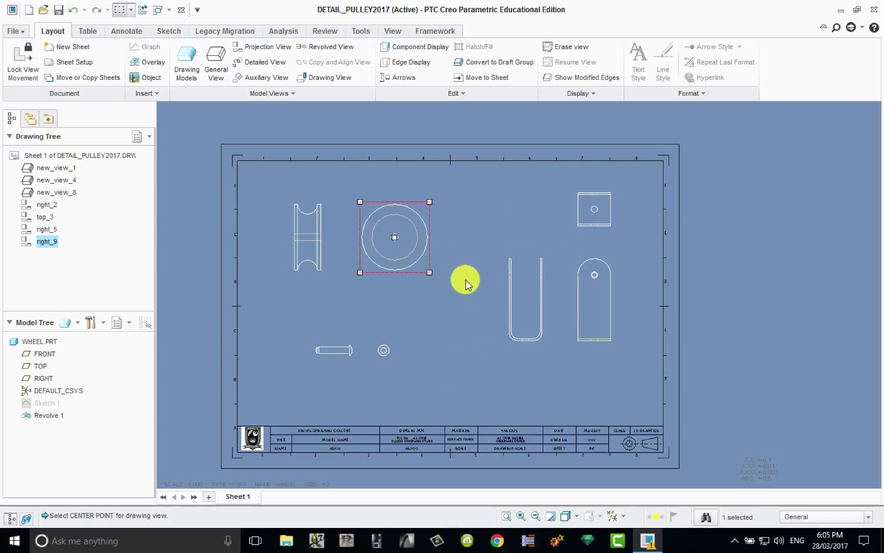
click(465, 235)
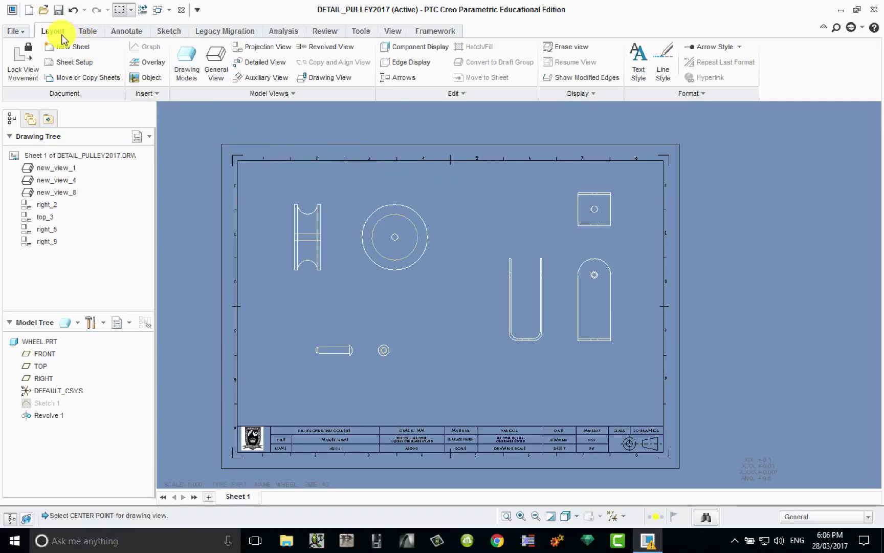
- Start a sketched line using edges of the wheel's side view as snapping references
click(165, 32)
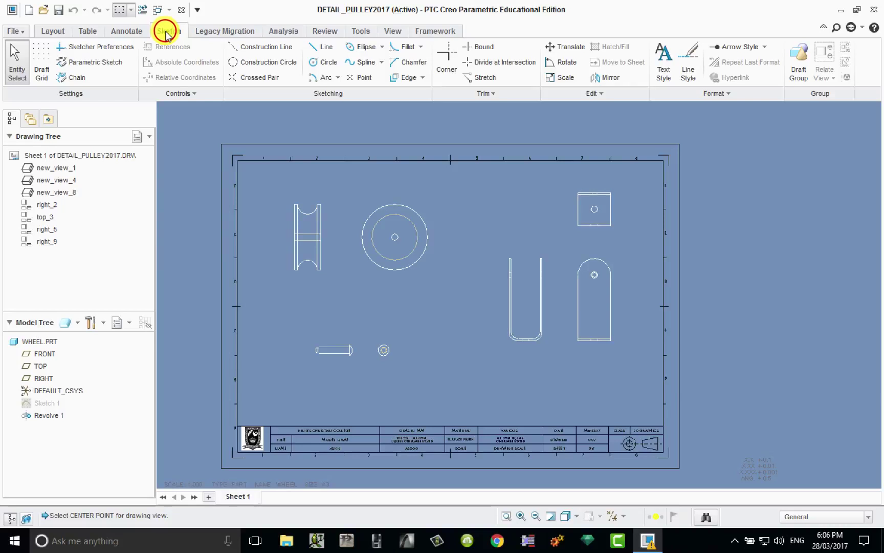
click(324, 49)
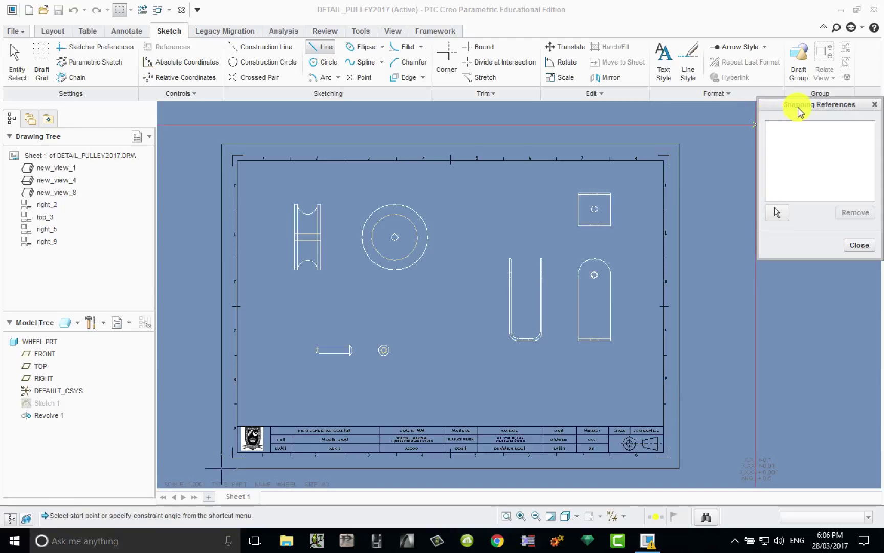
drag(799, 106, 742, 154)
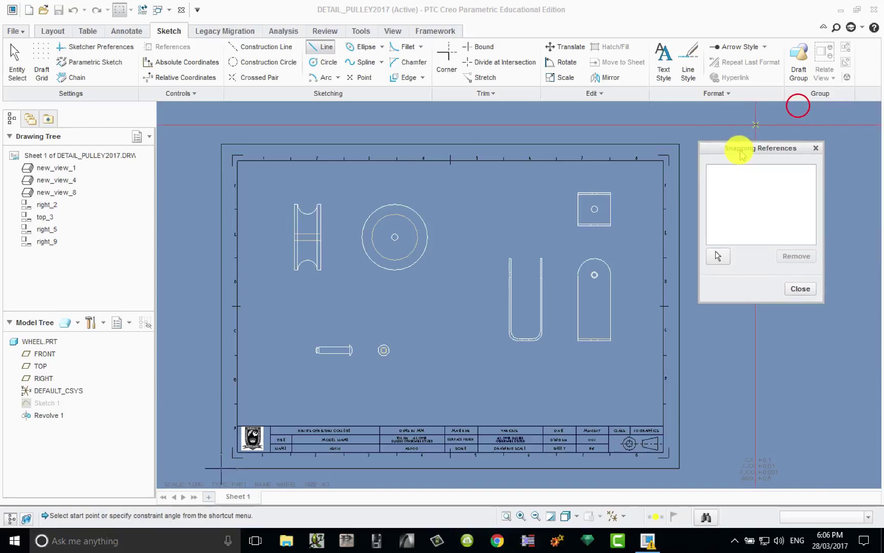
click(718, 256)
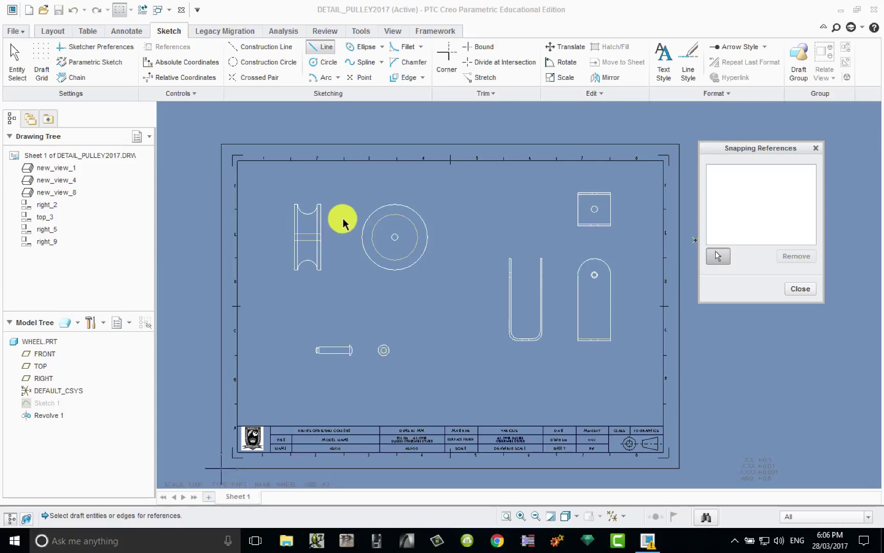
click(307, 233)
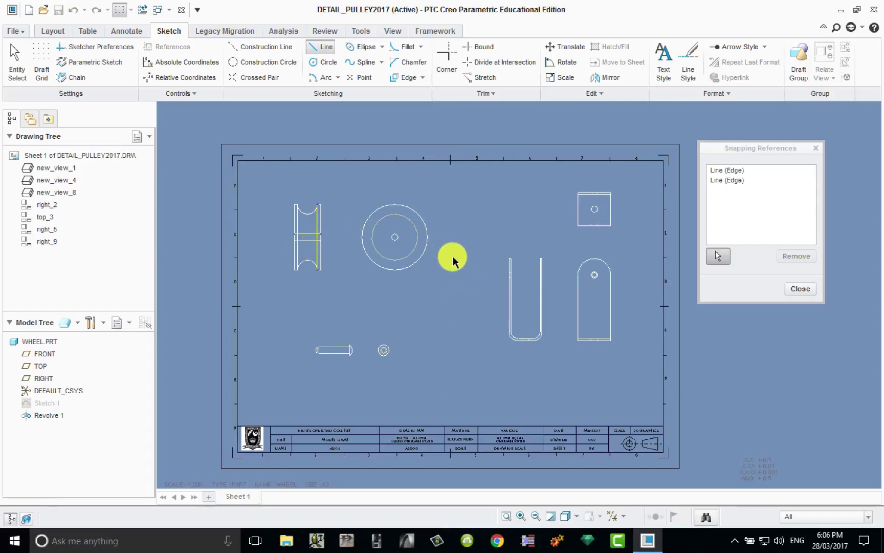
middle_click(451, 265)
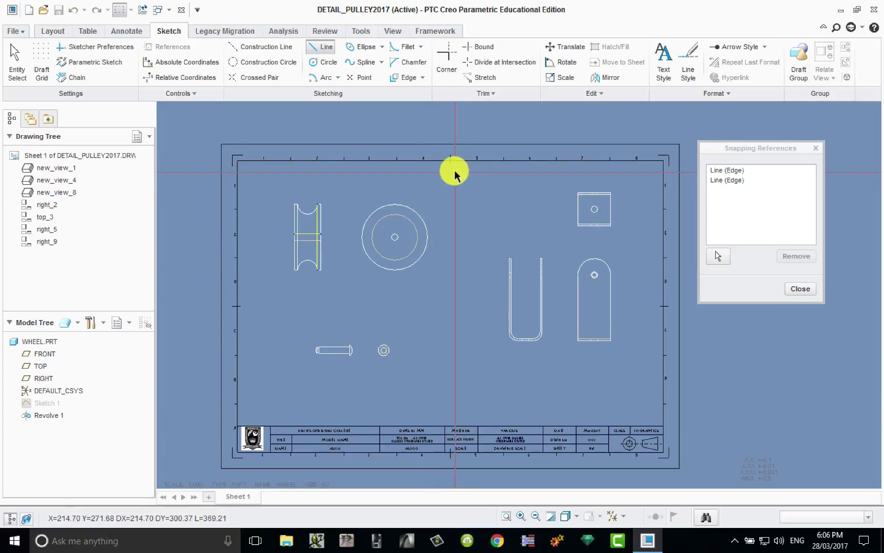
- Draw a vertical line from the top border down to the title block
scroll(450, 166, up, 6)
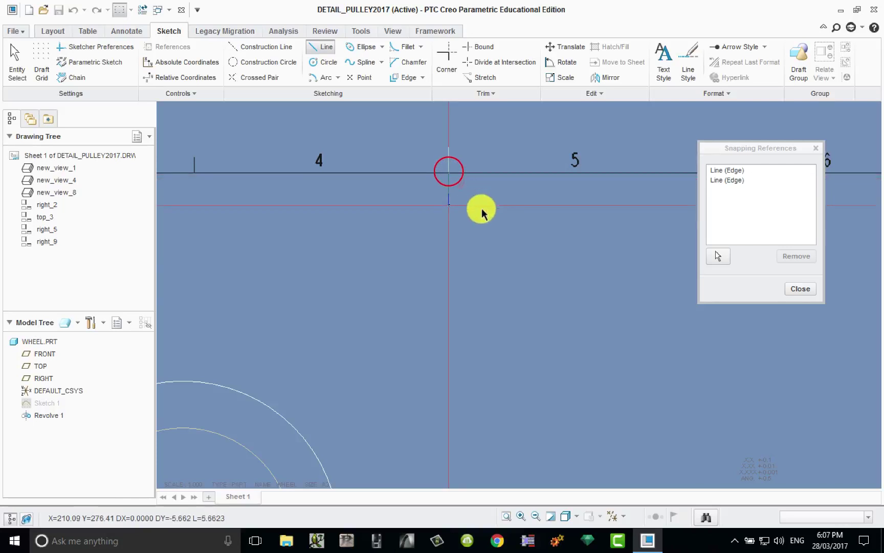
scroll(479, 243, up, 5)
scroll(479, 223, down, 6)
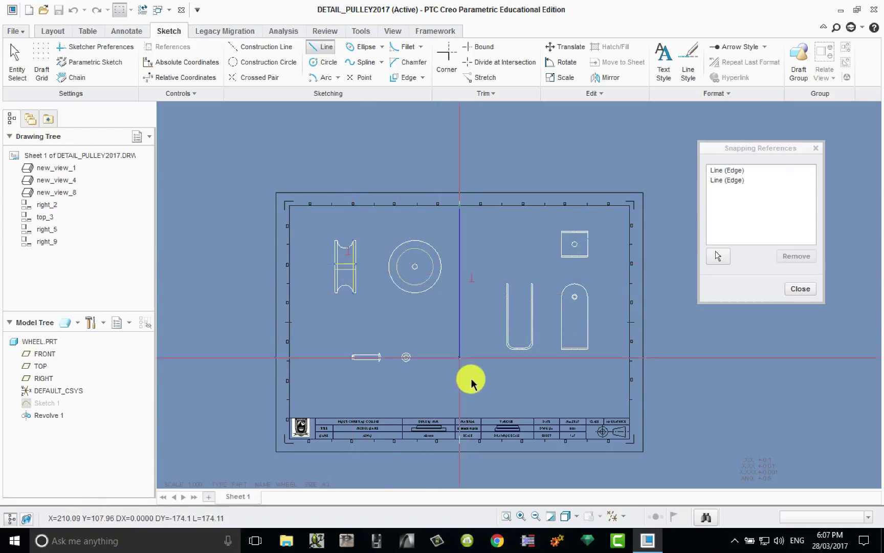
scroll(461, 419, up, 5)
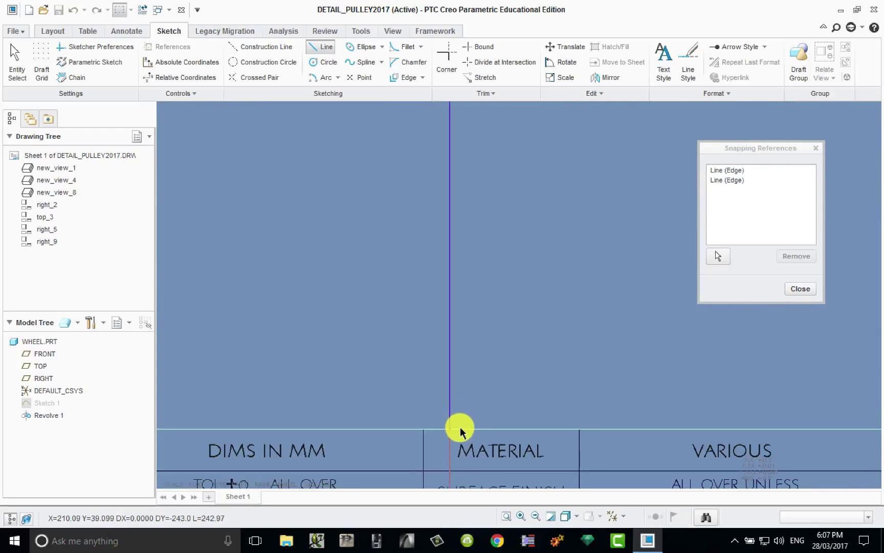
click(460, 430)
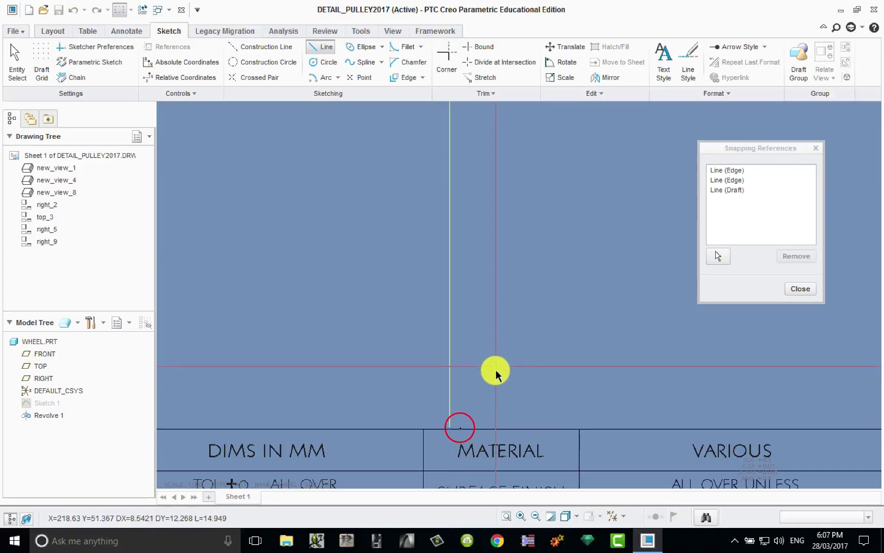
- Draw a horizontal line from the left border across to the vertical line
scroll(456, 381, down, 8)
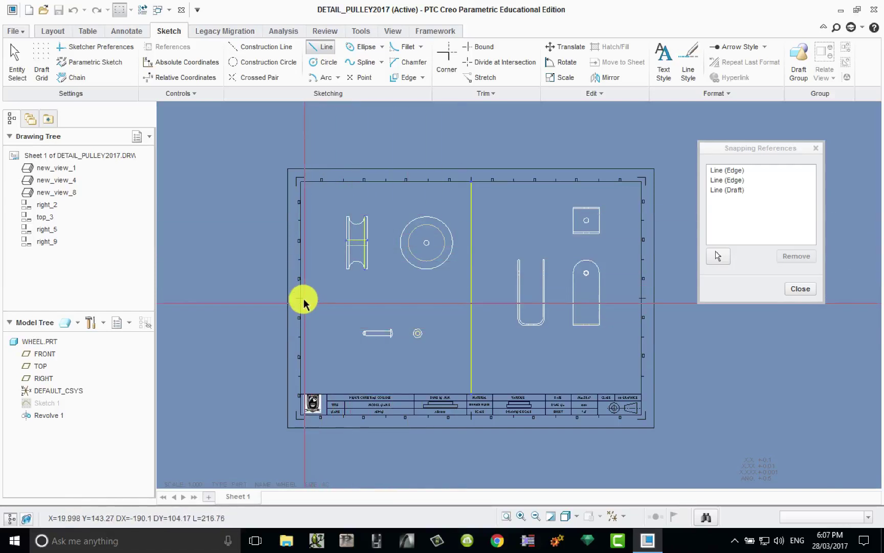
scroll(302, 299, up, 3)
scroll(302, 299, up, 5)
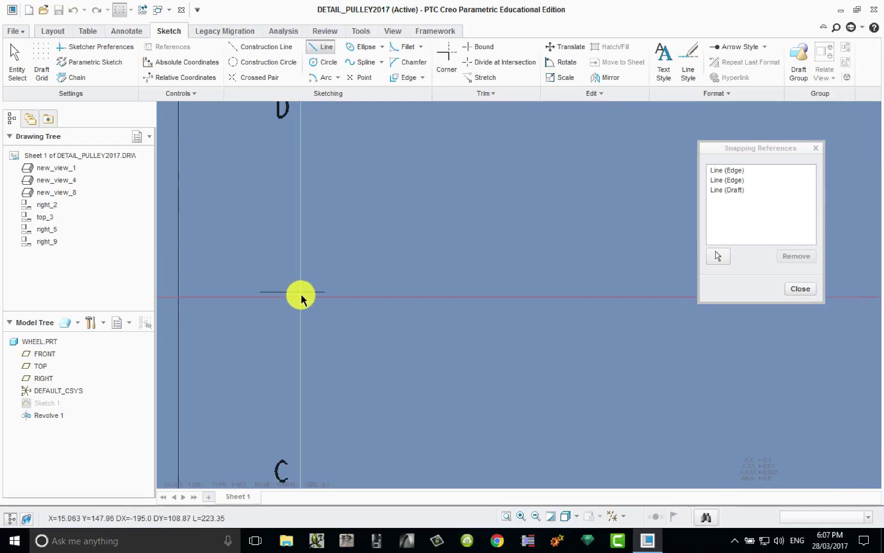
click(300, 292)
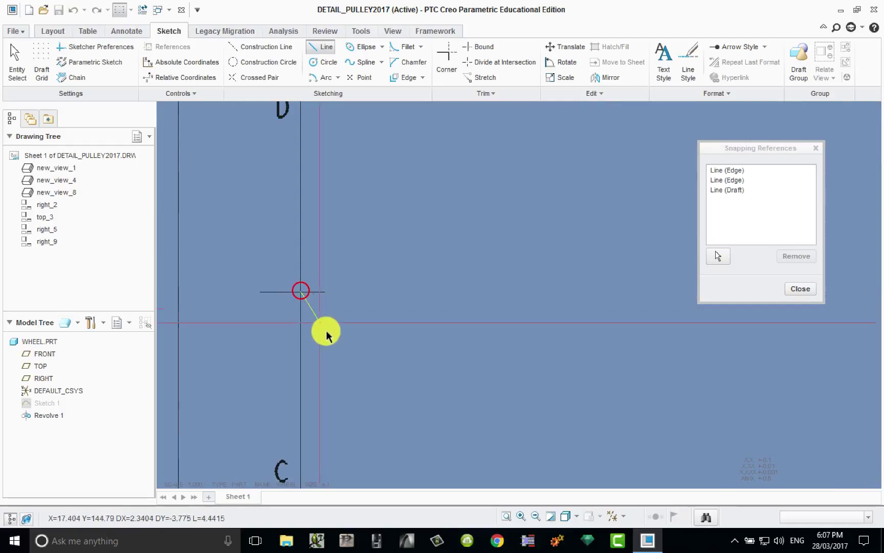
scroll(287, 335, up, 3)
scroll(263, 343, down, 4)
scroll(263, 343, down, 3)
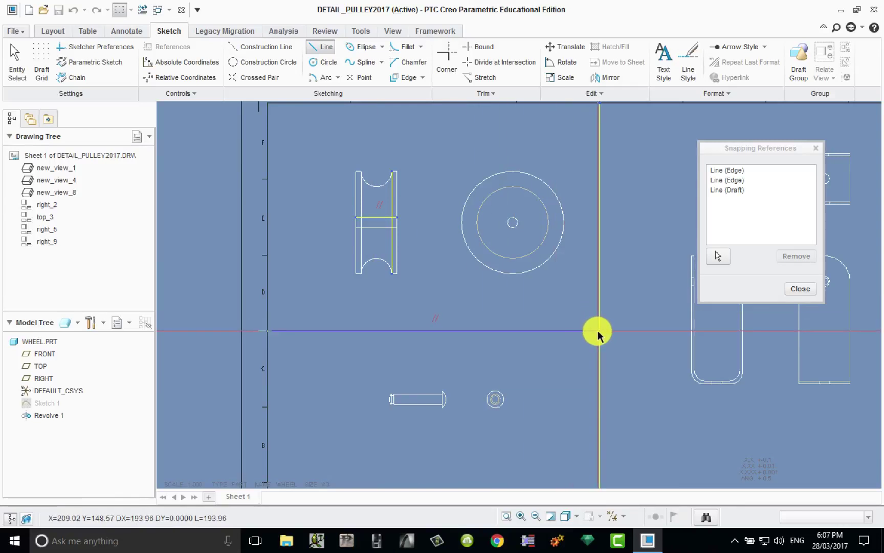
click(599, 332)
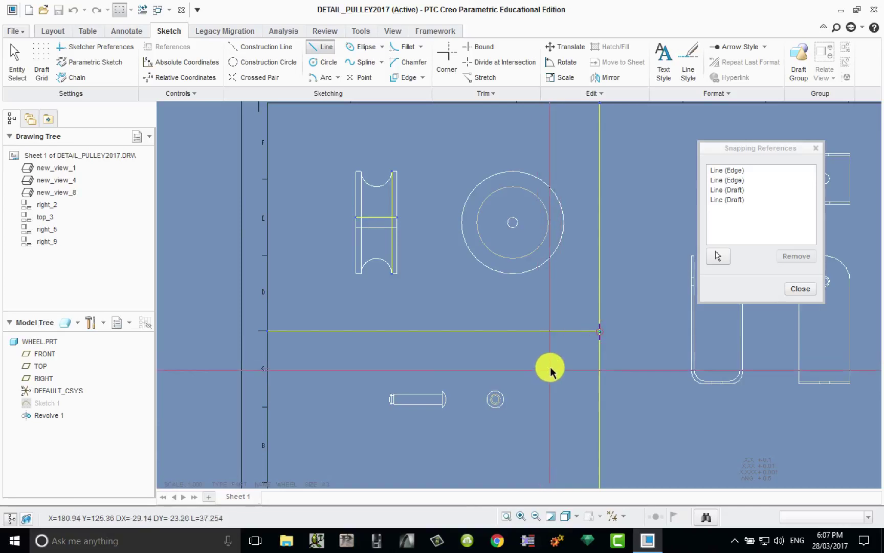
middle_click(553, 358)
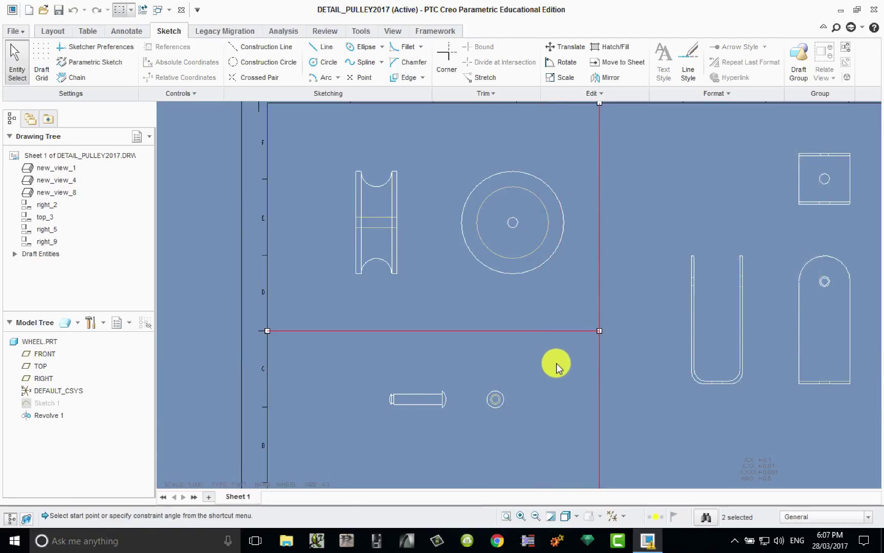
click(619, 316)
scroll(343, 357, down, 3)
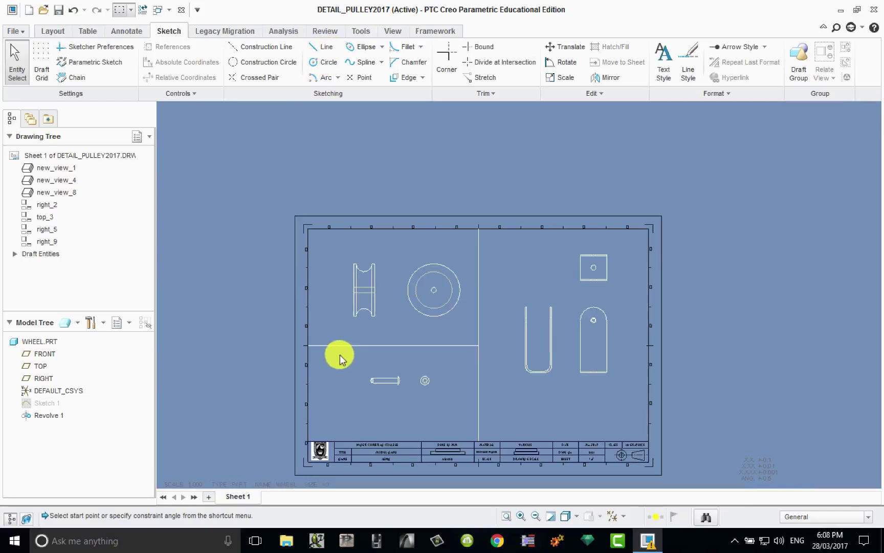
scroll(406, 380, up, 3)
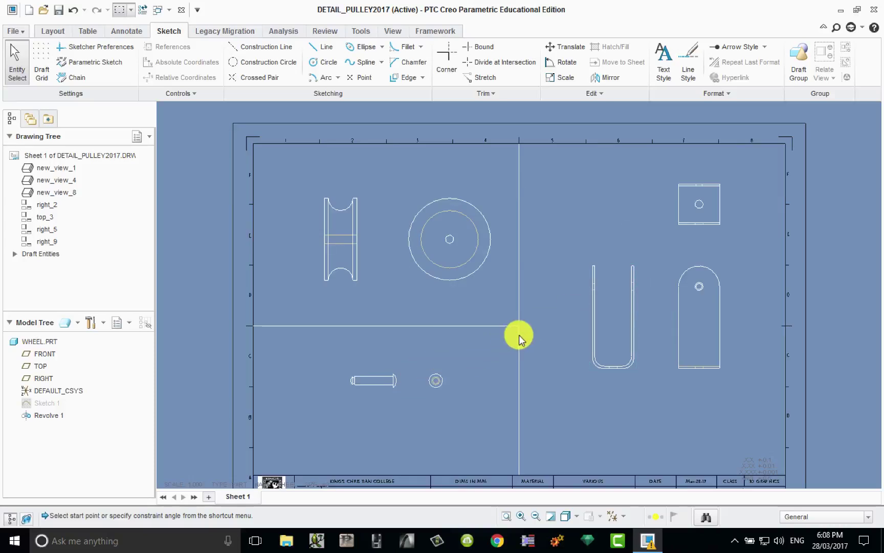
scroll(508, 333, up, 3)
scroll(503, 344, down, 2)
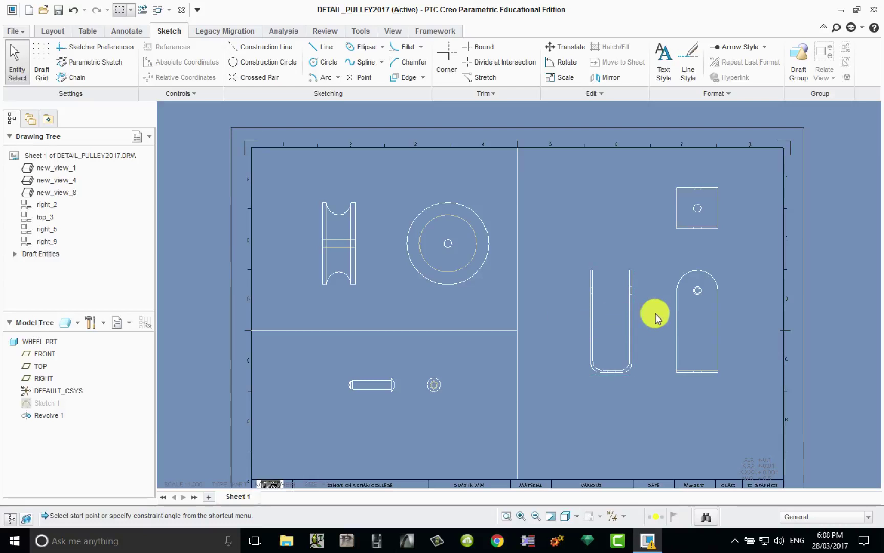